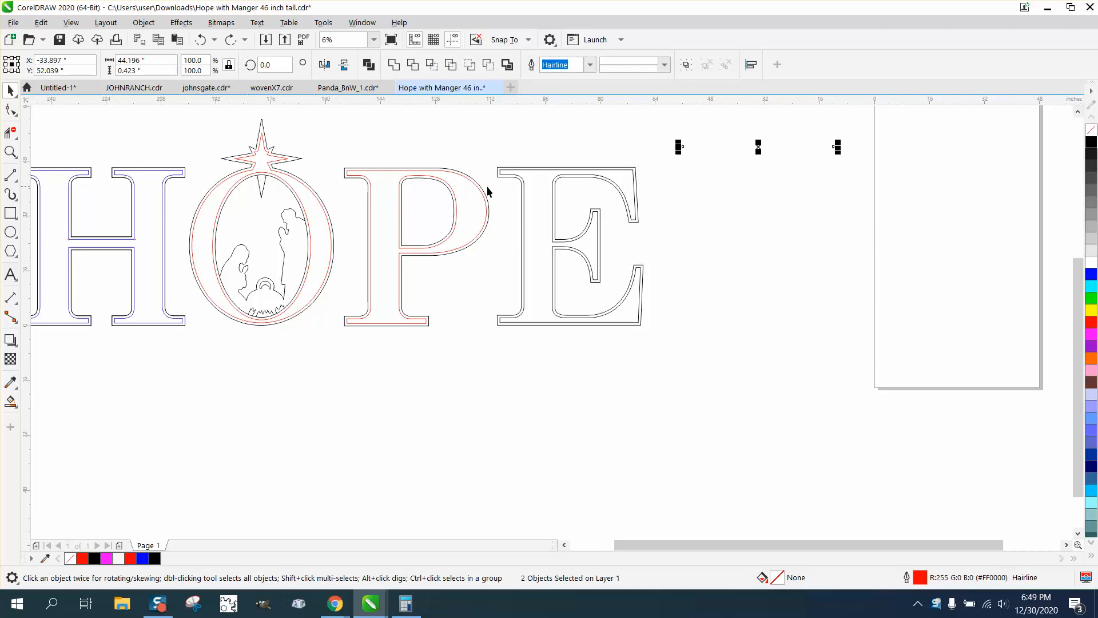
Measure the gap between the inner and outer outlines along the top edge of the letter E with a dimension line.
{"action": "left_click", "coordinate": [11, 152]}
{"action": "left_click_drag", "start_coordinate": [492, 153], "coordinate": [640, 203]}
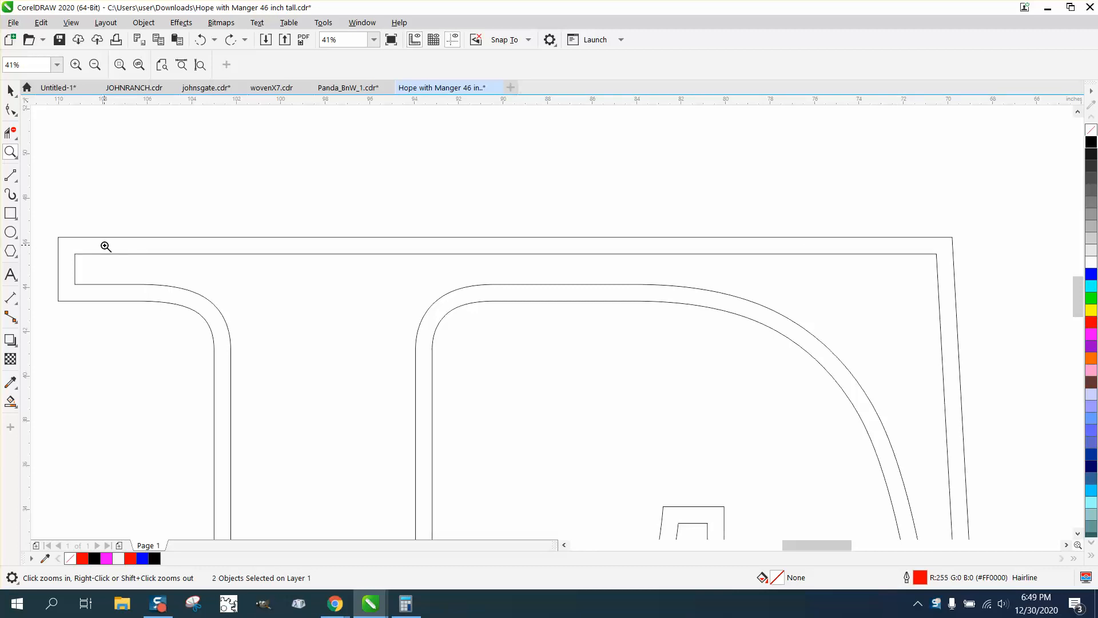
{"action": "left_click", "coordinate": [19, 302]}
{"action": "left_click", "coordinate": [63, 297]}
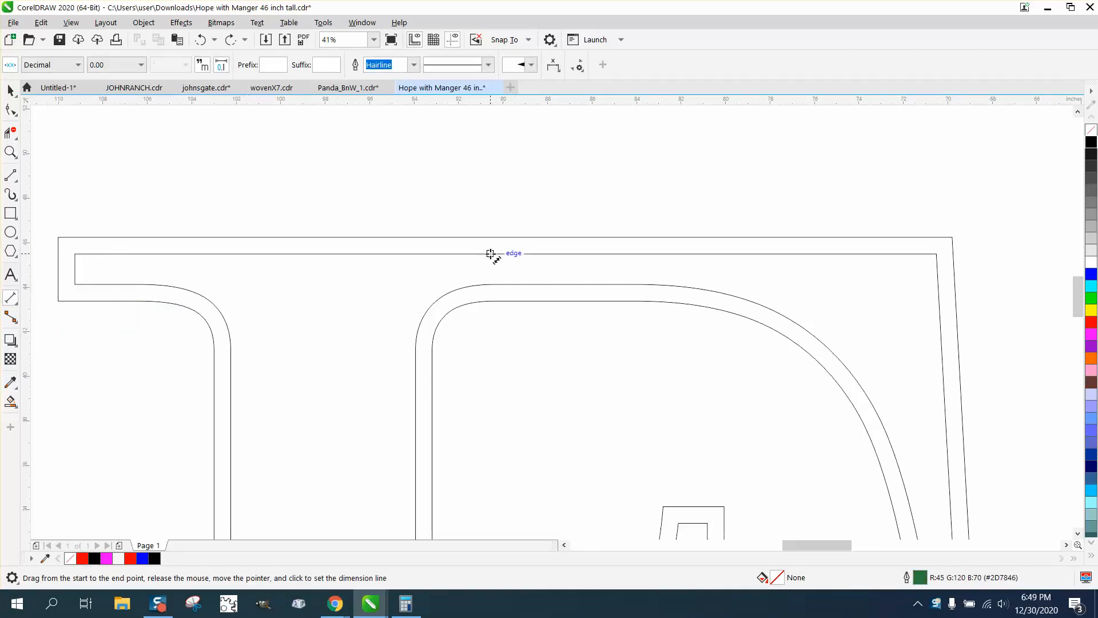
{"action": "mouse_move", "coordinate": [490, 254]}
{"action": "left_mouse_down"}
{"action": "mouse_move", "coordinate": [492, 237]}
{"action": "mouse_move", "coordinate": [539, 263]}
{"action": "left_mouse_up"}
{"action": "left_click", "coordinate": [490, 240]}
{"action": "left_click", "coordinate": [10, 152]}
{"action": "scroll", "coordinate": [368, 263], "scroll_direction": "down", "scroll_amount": 3}
{"action": "left_click", "coordinate": [10, 89]}
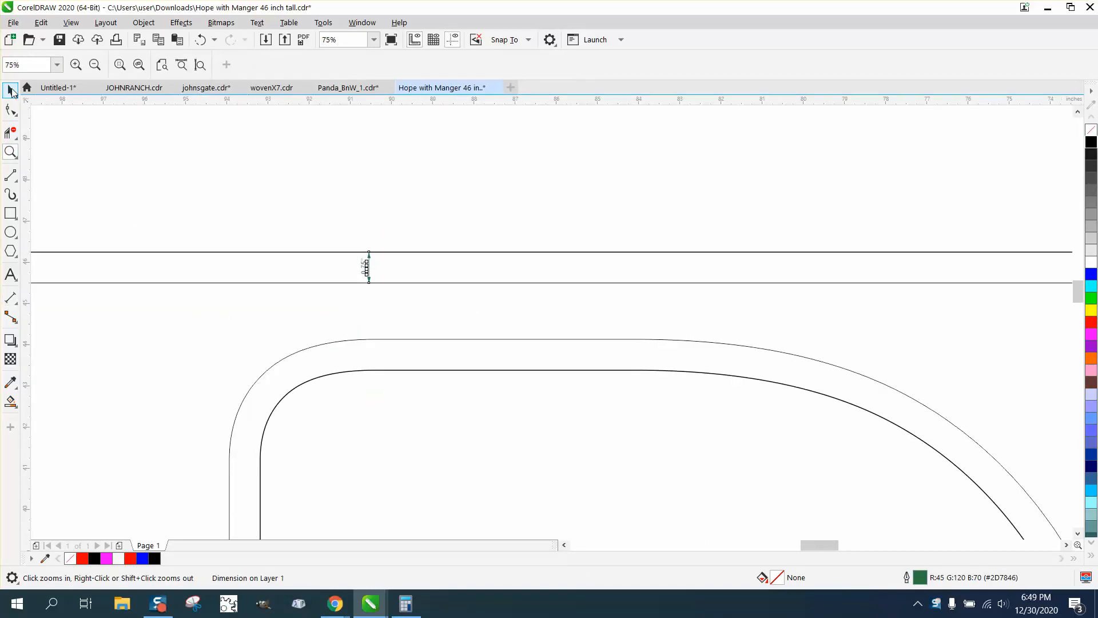
{"action": "left_click", "coordinate": [448, 232]}
{"action": "scroll", "coordinate": [442, 238], "scroll_direction": "down", "scroll_amount": 2}
{"action": "scroll", "coordinate": [444, 242], "scroll_direction": "down", "scroll_amount": 4}
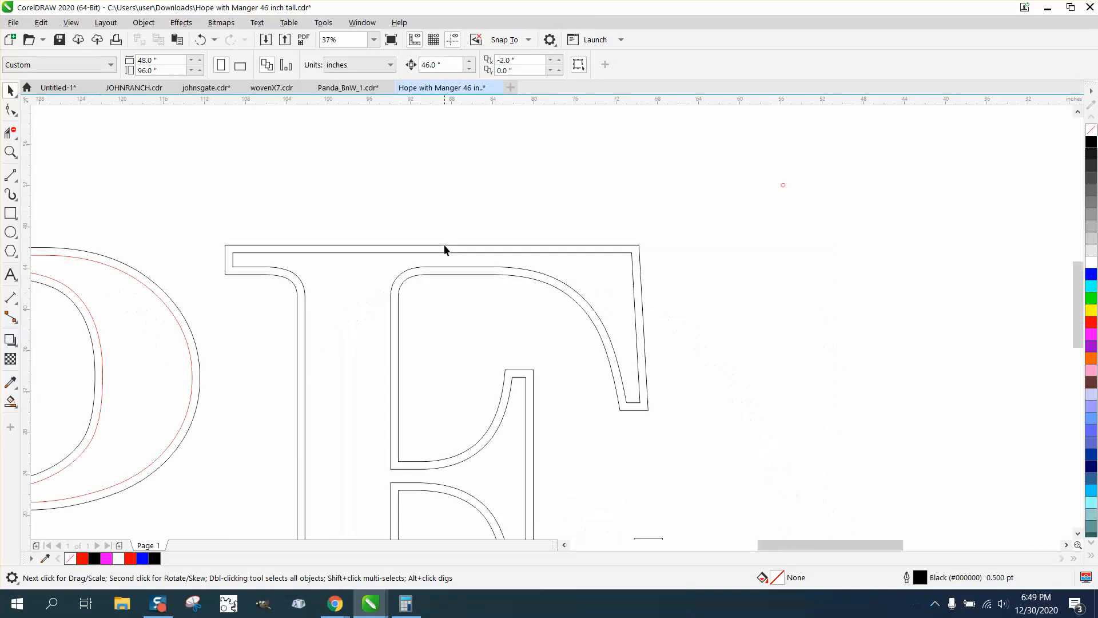
Apply a one-step outside contour with a 0.375 inch offset and red outline to the inner outline of the E.
{"action": "left_click", "coordinate": [522, 249]}
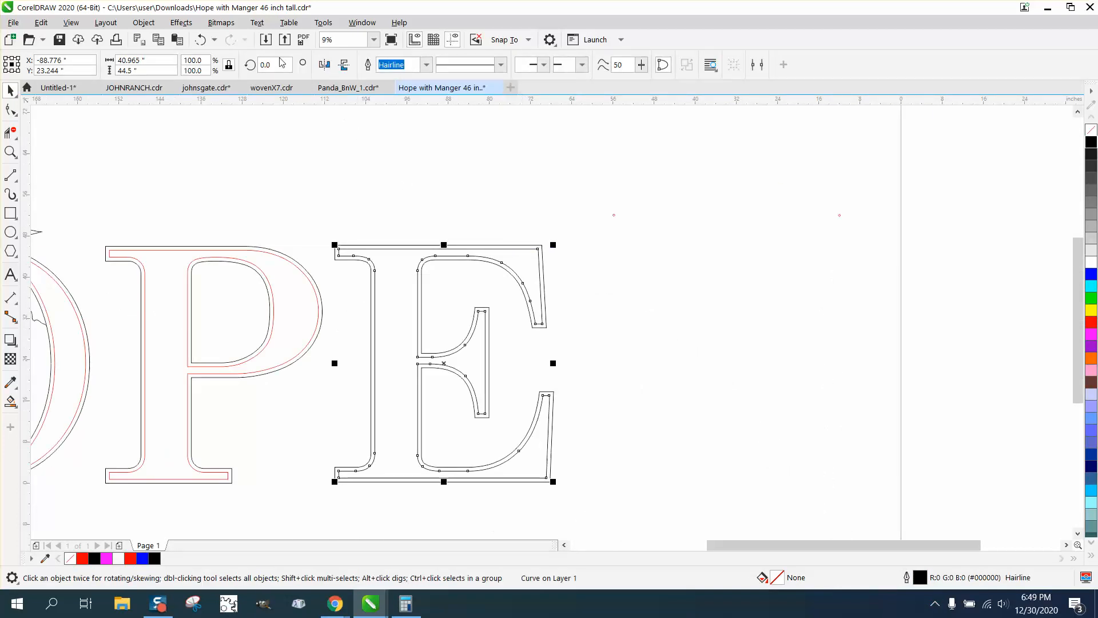
{"action": "left_click", "coordinate": [182, 23]}
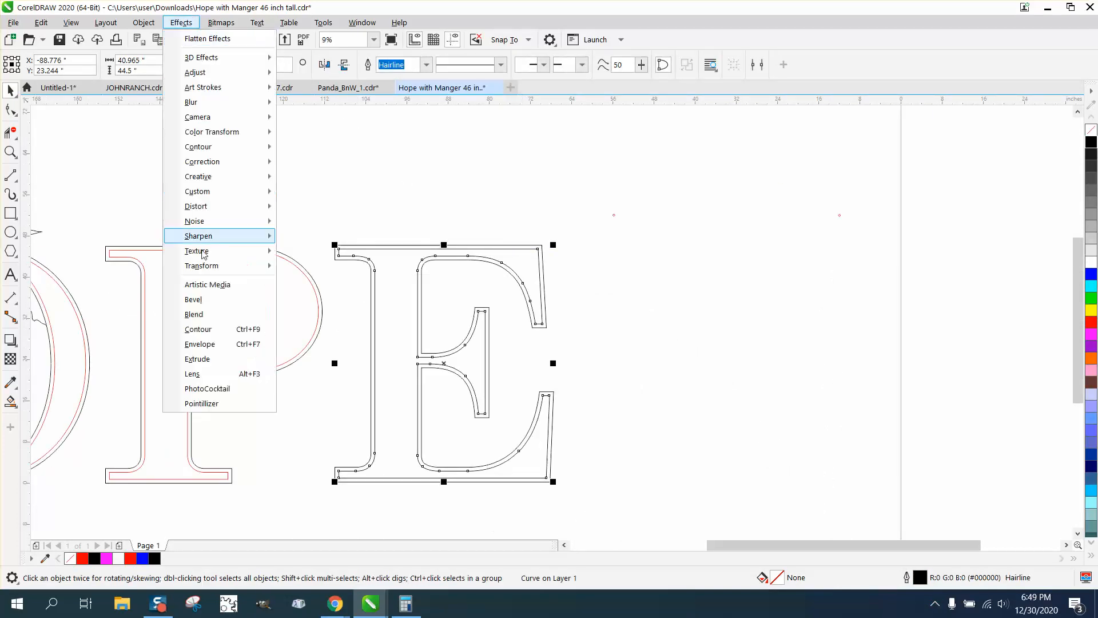
{"action": "left_click", "coordinate": [200, 329]}
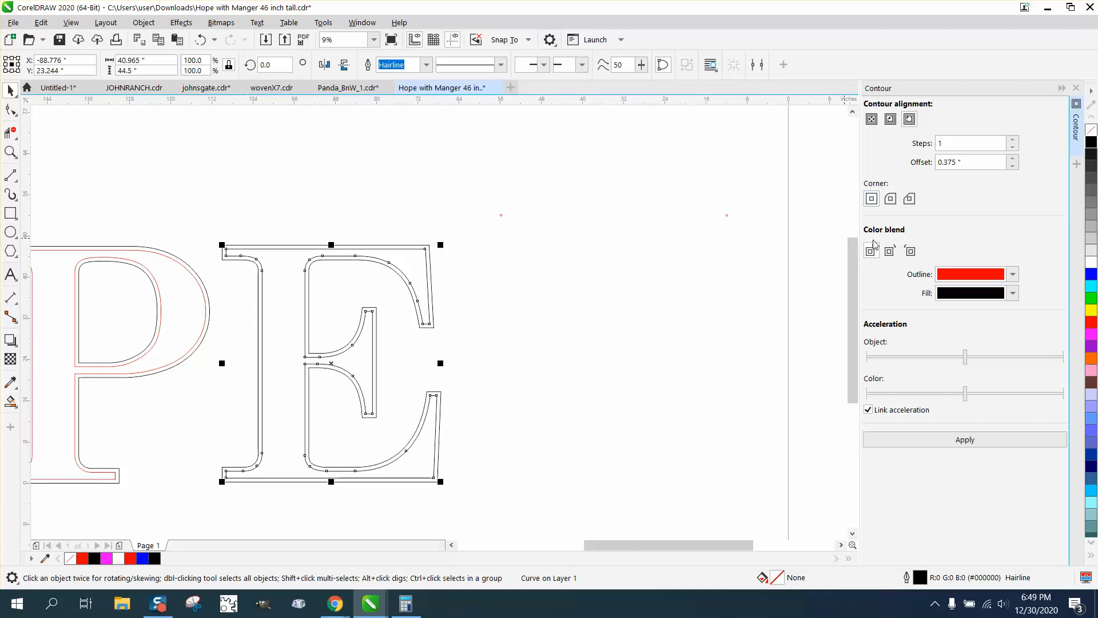
{"action": "left_click", "coordinate": [971, 440]}
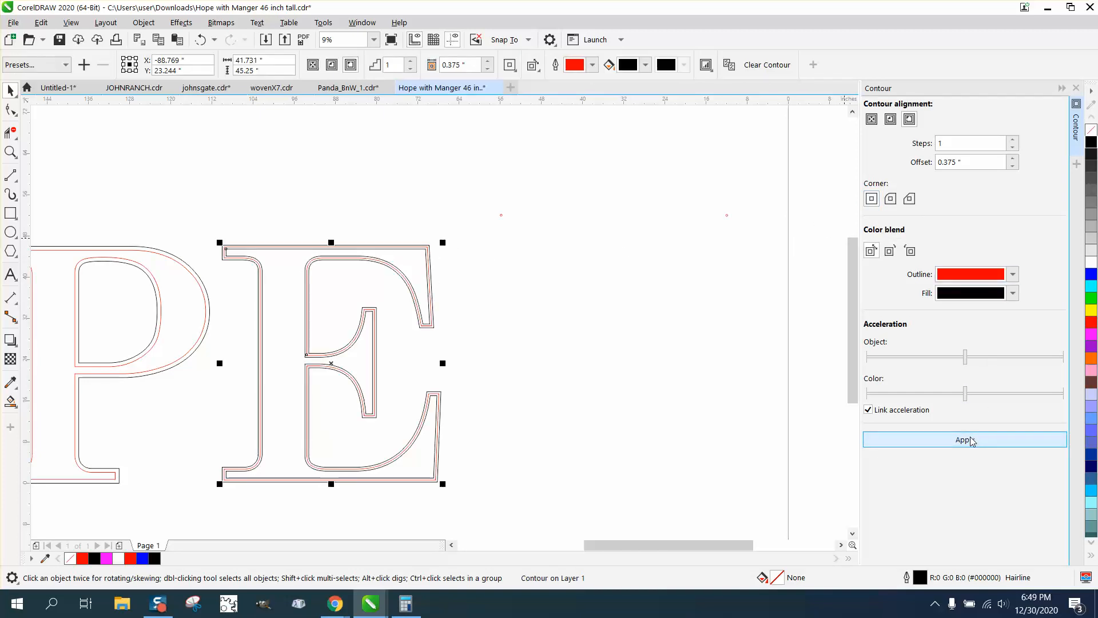
Select the E's outlines with their contour and break them apart into separate curves.
{"action": "left_click", "coordinate": [10, 152]}
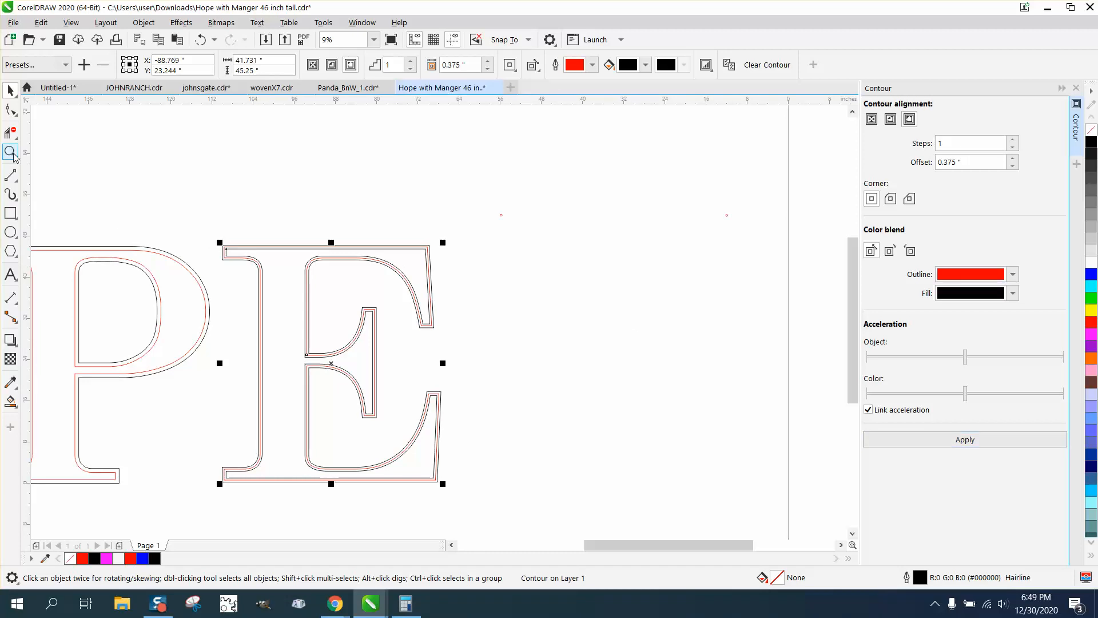
{"action": "left_click_drag", "start_coordinate": [208, 238], "coordinate": [316, 276]}
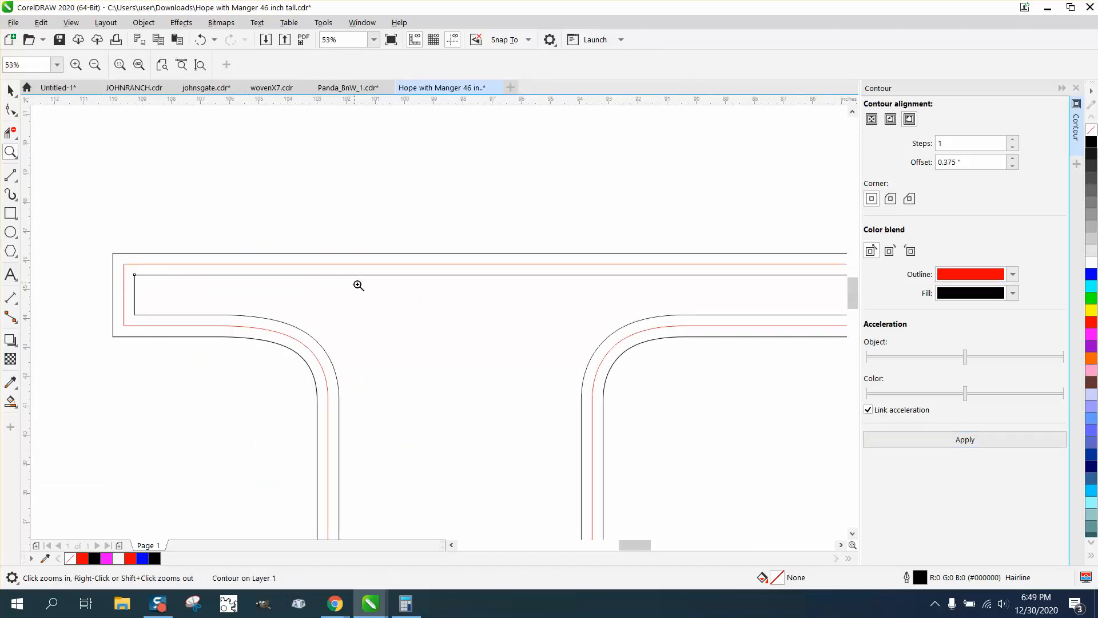
{"action": "right_click", "coordinate": [272, 255]}
{"action": "key", "text": "space"}
{"action": "scroll", "coordinate": [296, 199], "scroll_direction": "down", "scroll_amount": 4}
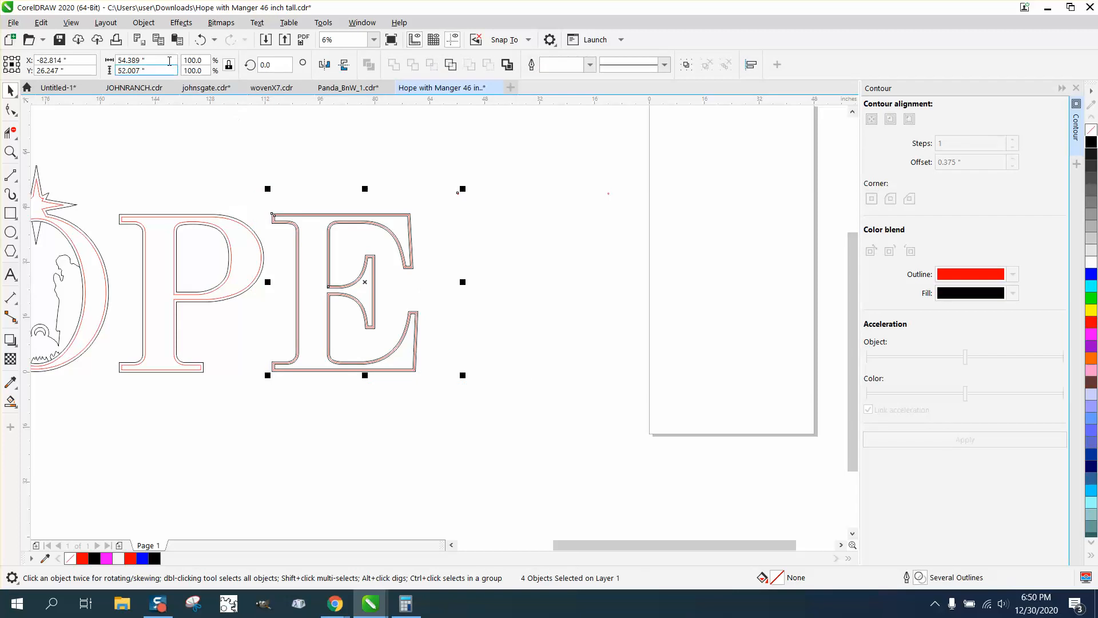
{"action": "left_click", "coordinate": [143, 22]}
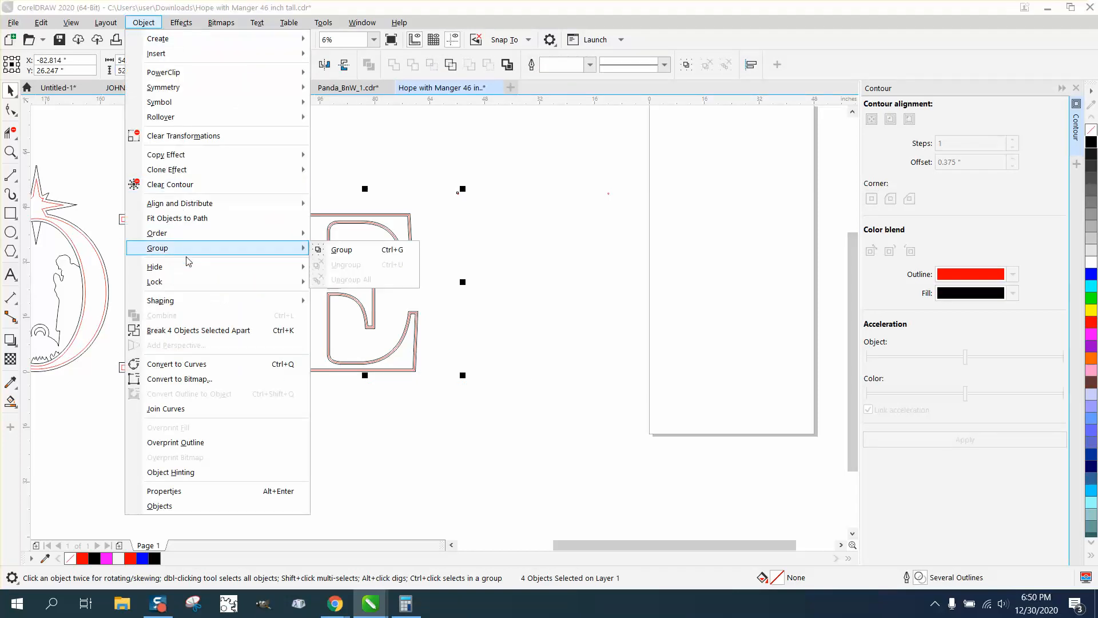
{"action": "left_click", "coordinate": [200, 331]}
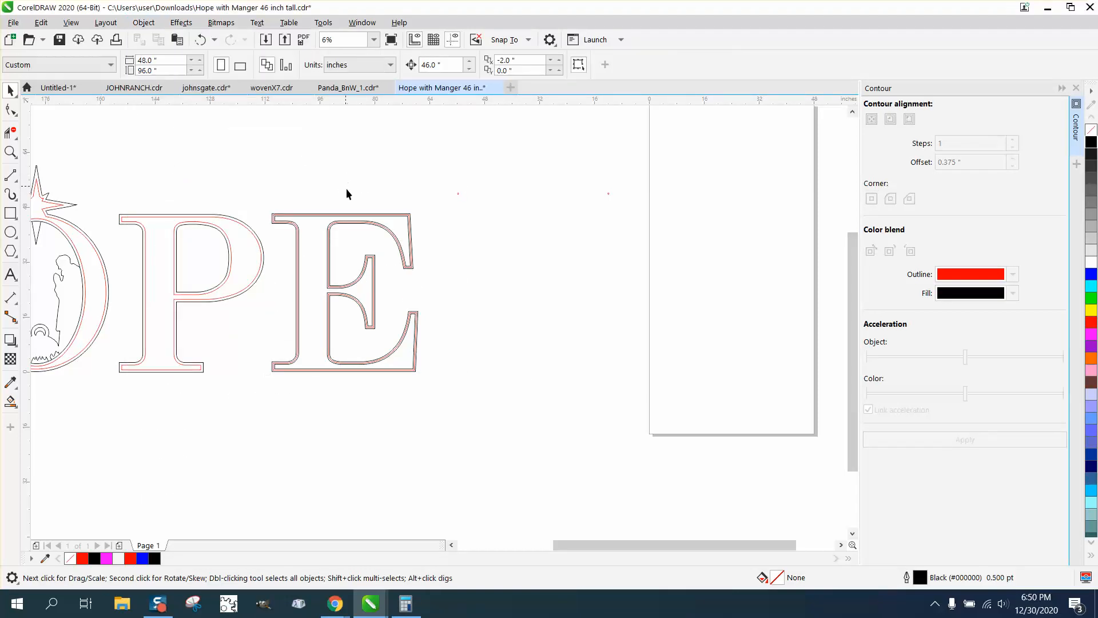
Move the red centre outline of the E 46 inches to the right, clear of the black letter, and close the contour settings.
{"action": "left_click", "coordinate": [351, 214]}
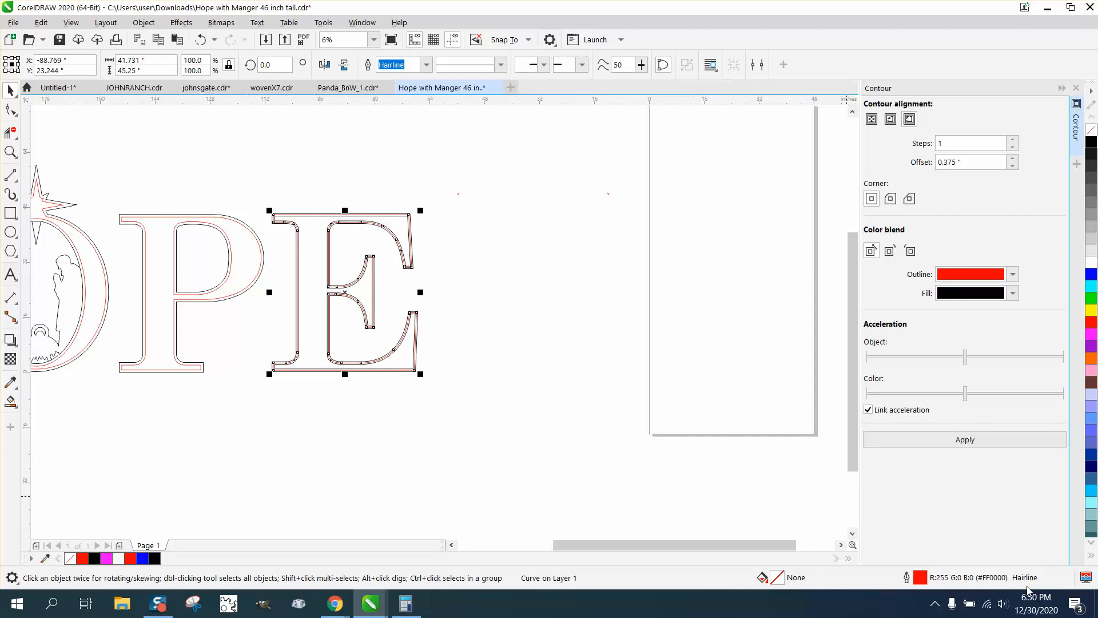
{"action": "key", "text": "Right"}
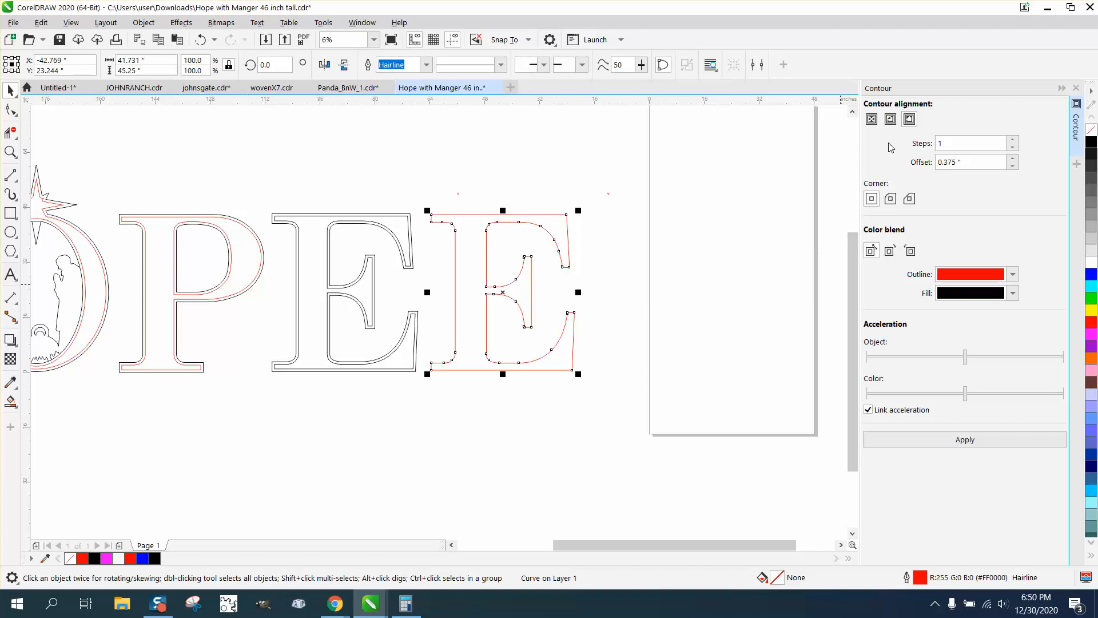
{"action": "left_click", "coordinate": [1076, 87]}
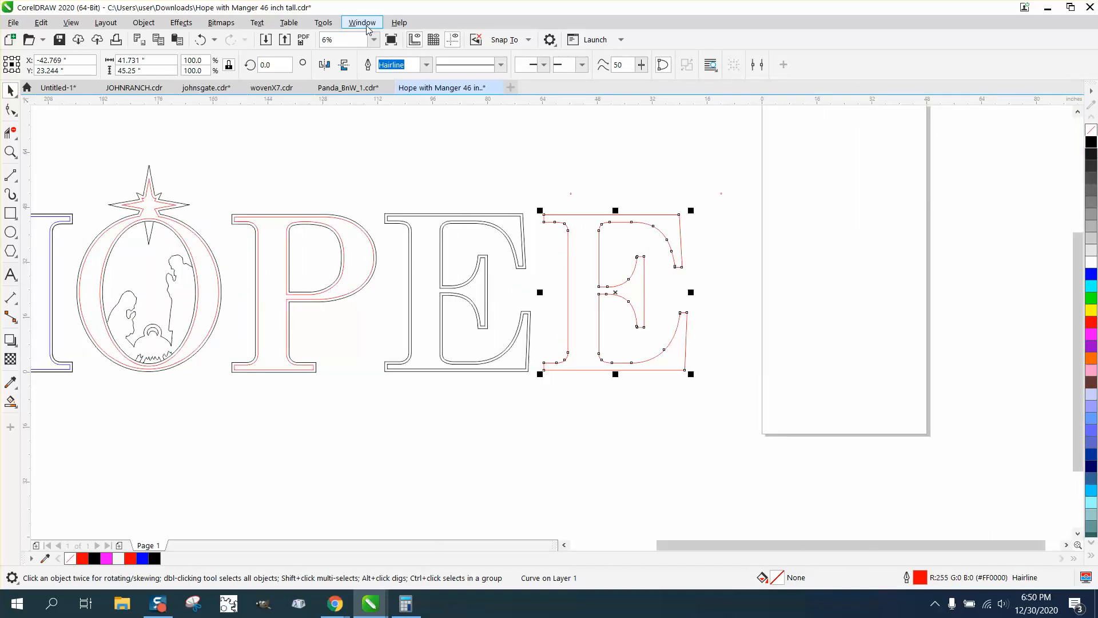
Look up the curve length of the red E outline in its object properties.
{"action": "left_click", "coordinate": [367, 26]}
{"action": "mouse_move", "coordinate": [387, 201]}
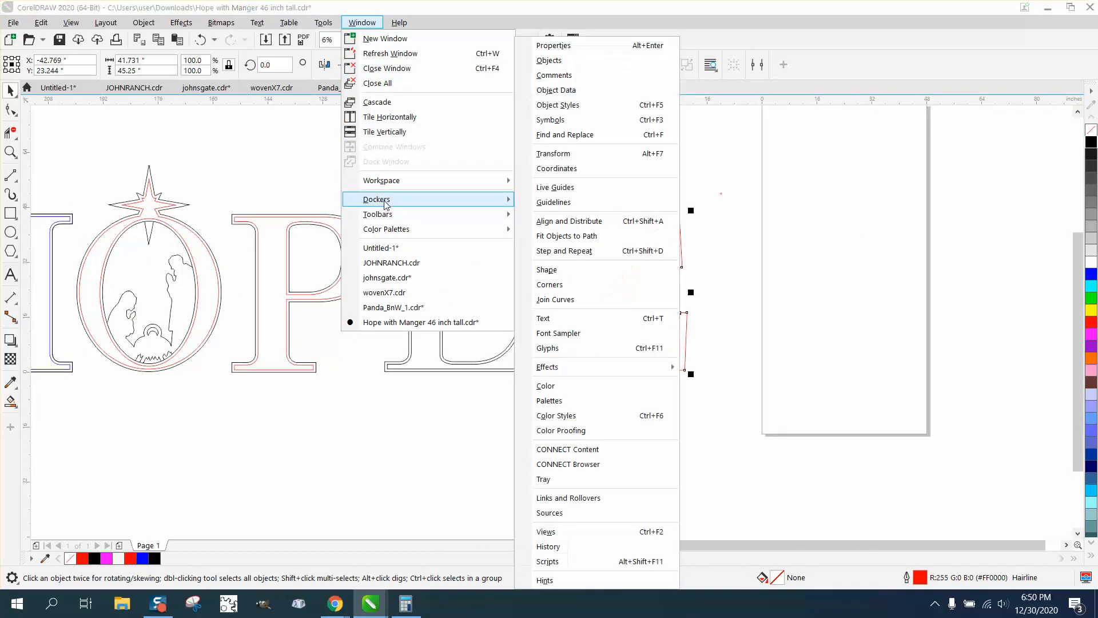
{"action": "left_click", "coordinate": [718, 359]}
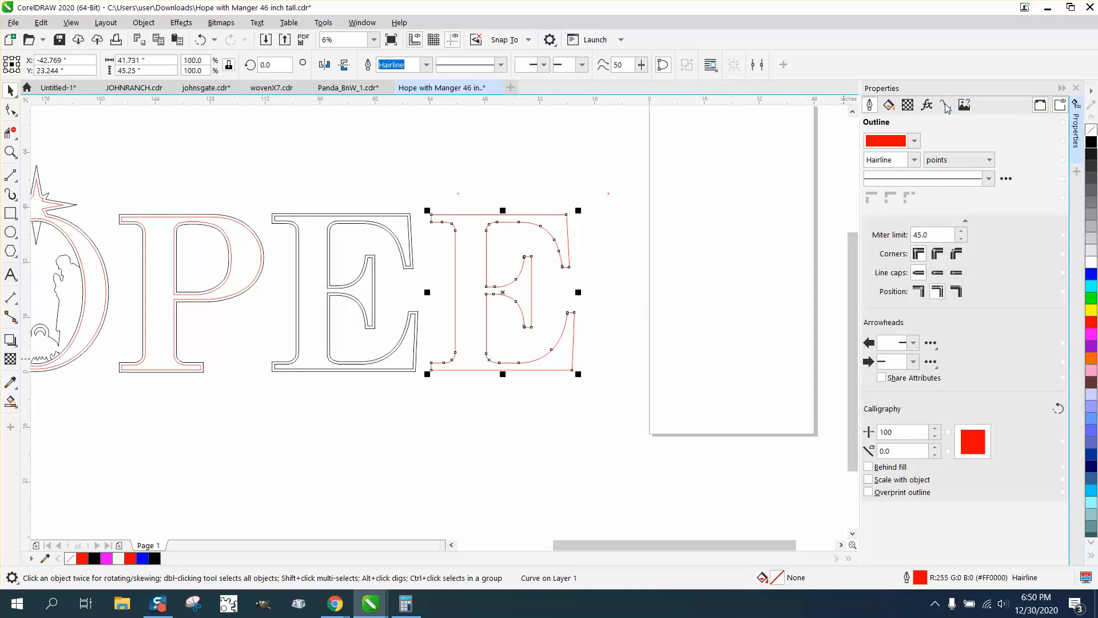
{"action": "left_click", "coordinate": [945, 105]}
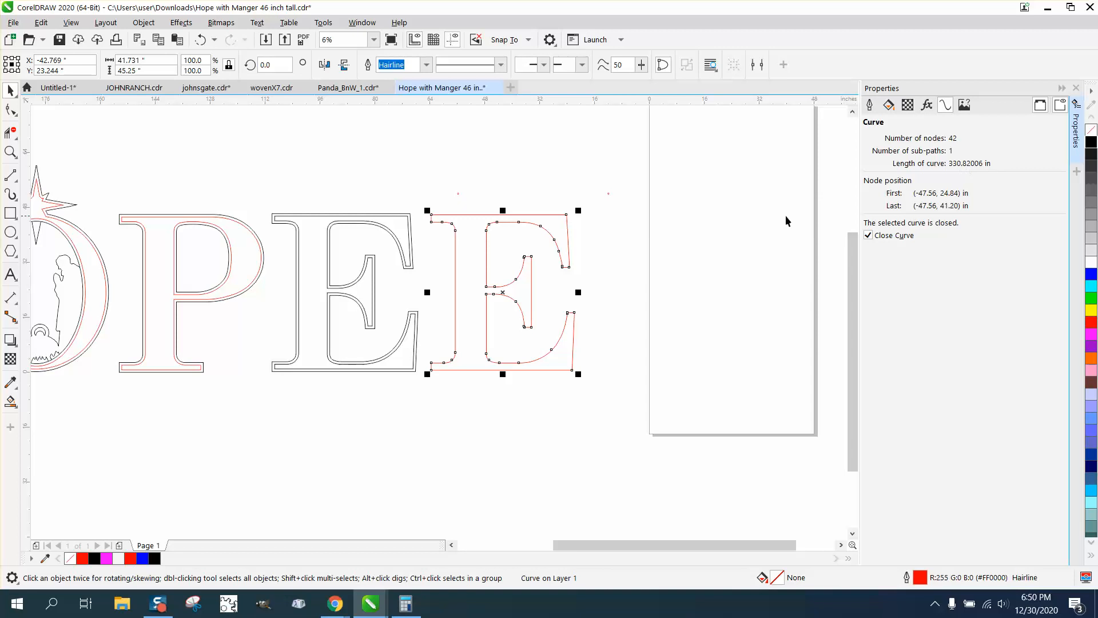
{"action": "left_click", "coordinate": [712, 211]}
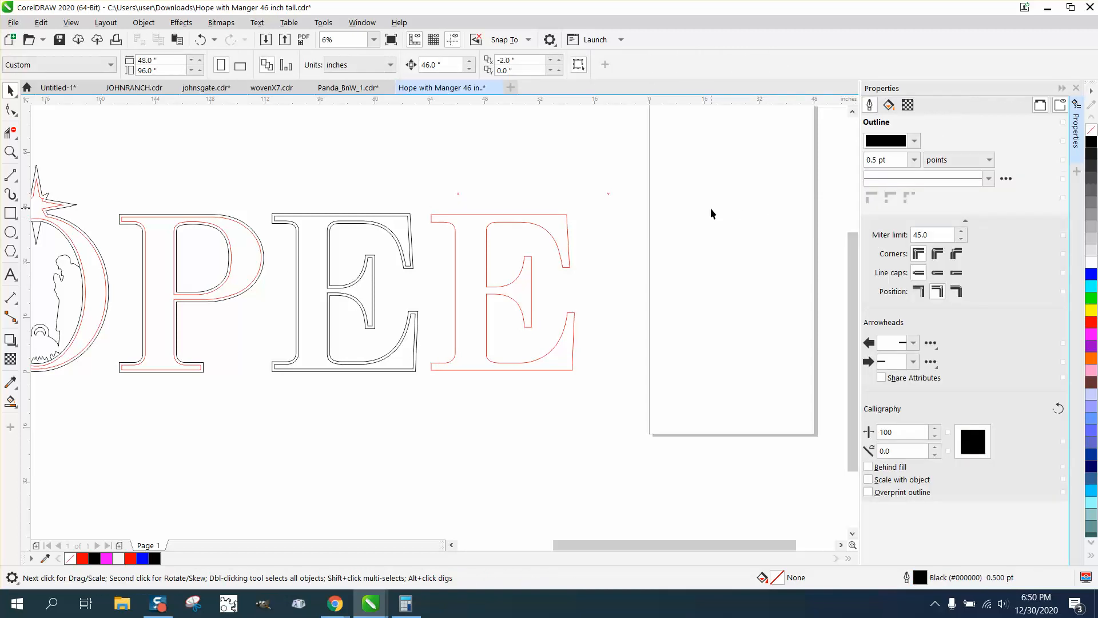
Switch to Calculator, divide 331 by 2, and close it again.
{"action": "key", "text": "alt+Tab"}
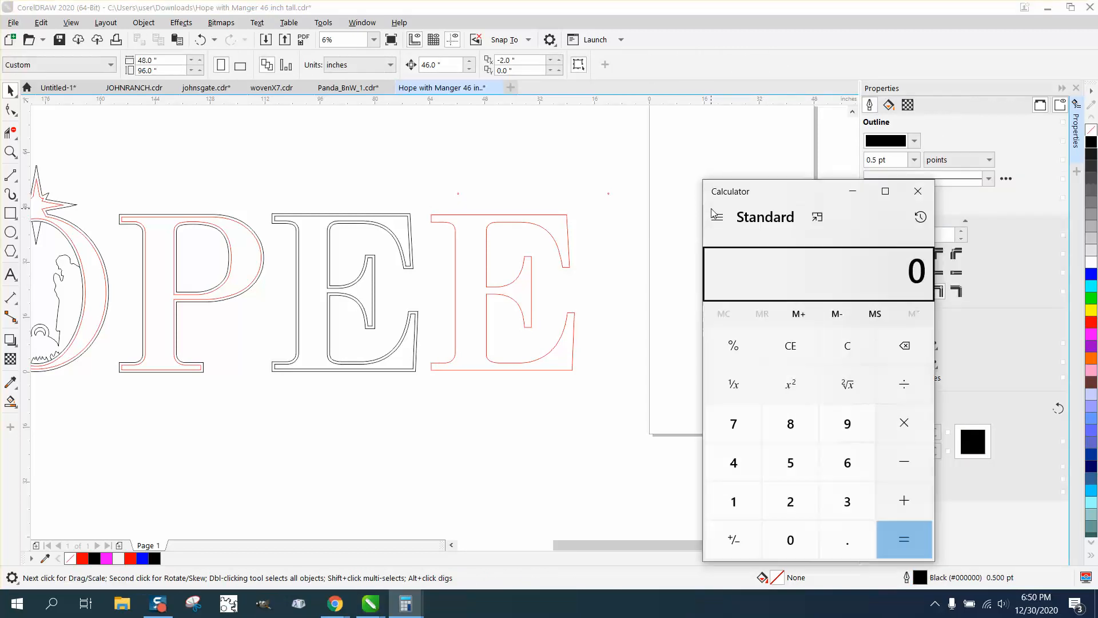
{"action": "key", "text": "3"}
{"action": "key", "text": "BackSpace"}
{"action": "type", "text": "331 ÷ "}
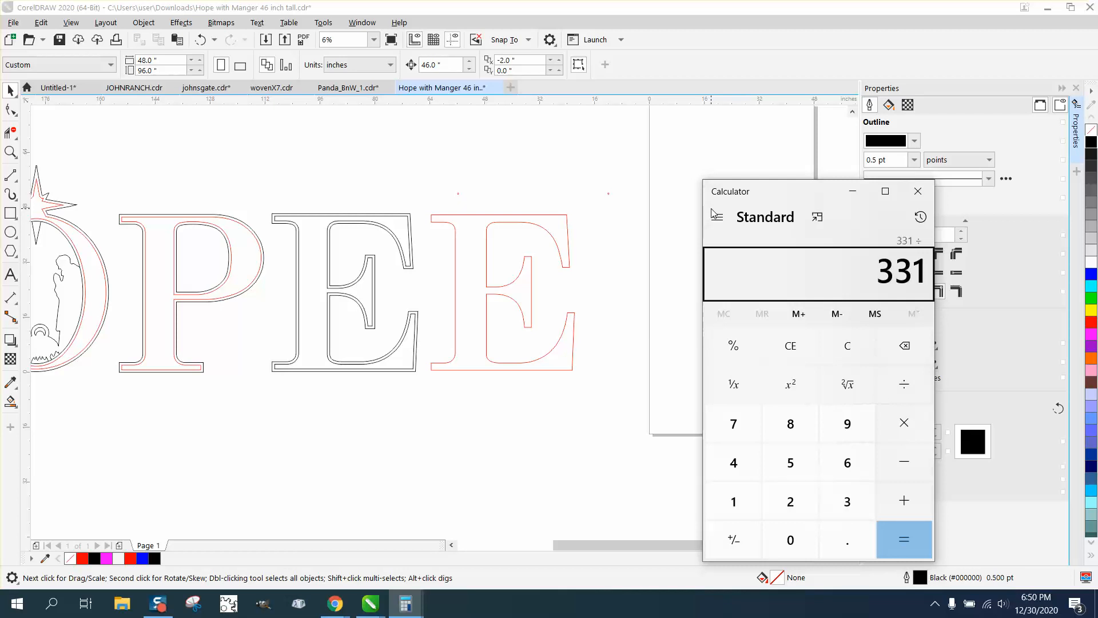
{"action": "type", "text": "2"}
{"action": "key", "text": "Return"}
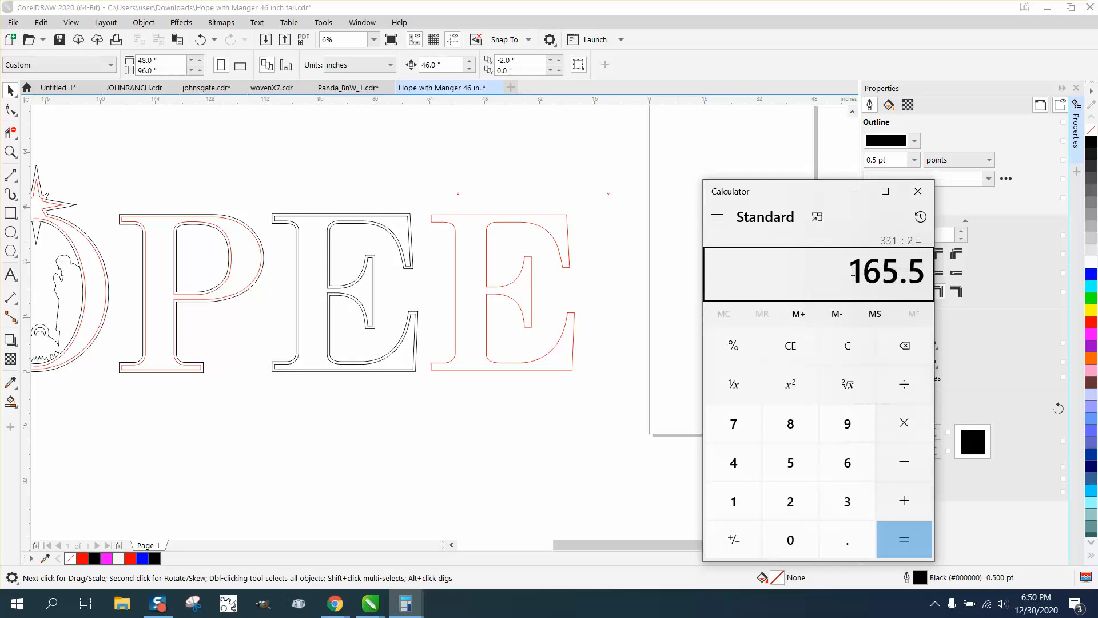
{"action": "left_click", "coordinate": [920, 193]}
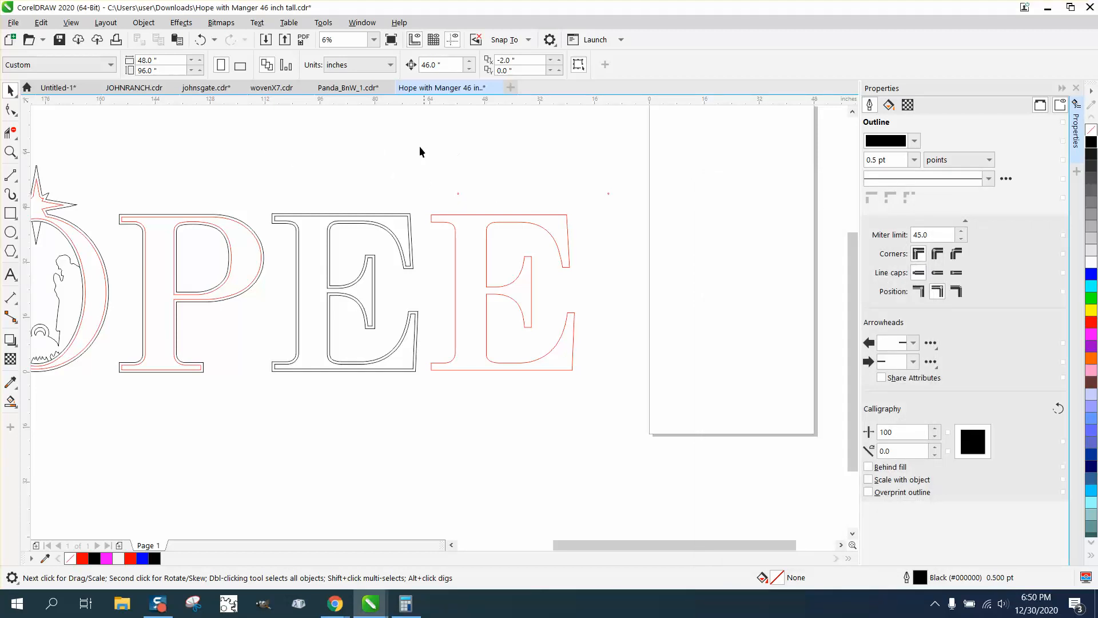
Blend the two small red circles above the letters using 163 steps.
{"action": "left_click_drag", "start_coordinate": [651, 204], "coordinate": [652, 206]}
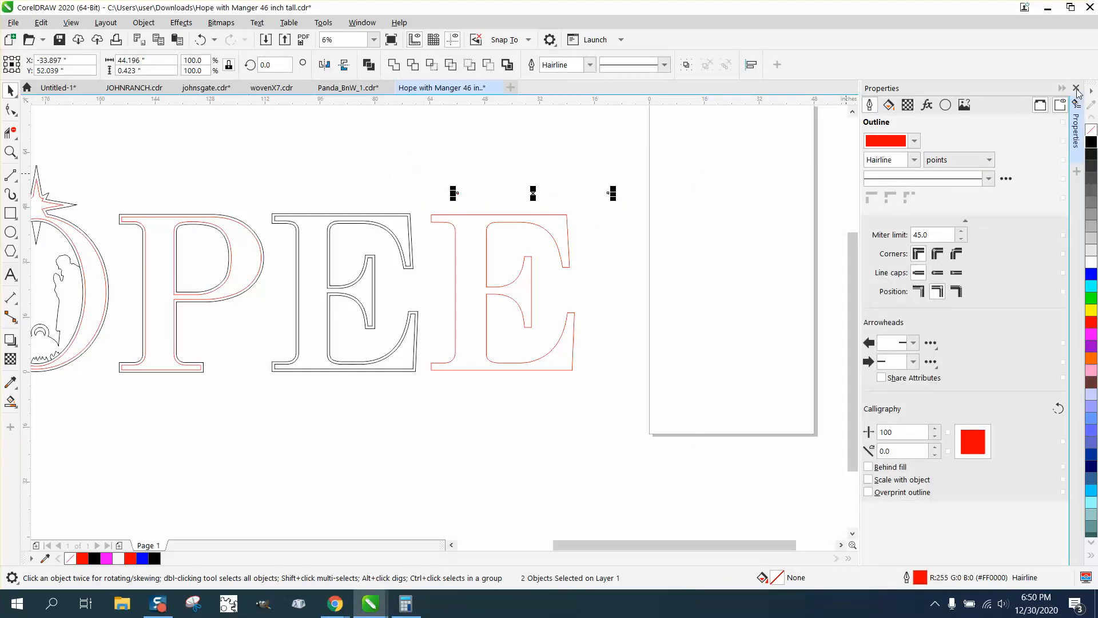
{"action": "left_click", "coordinate": [1075, 88]}
{"action": "left_click", "coordinate": [181, 22]}
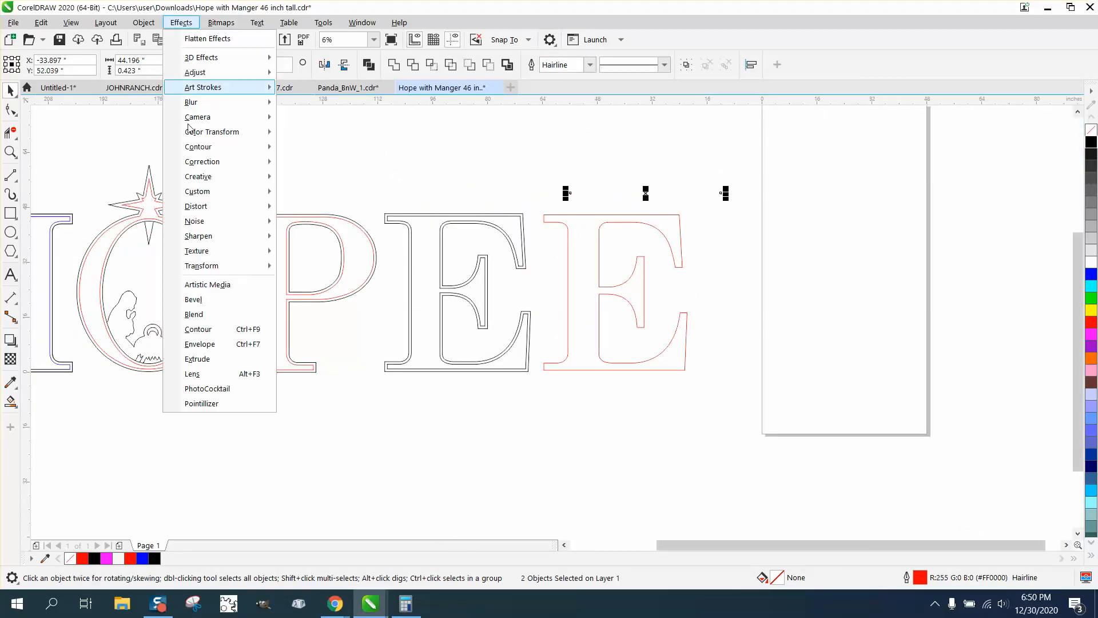
{"action": "left_click", "coordinate": [194, 314]}
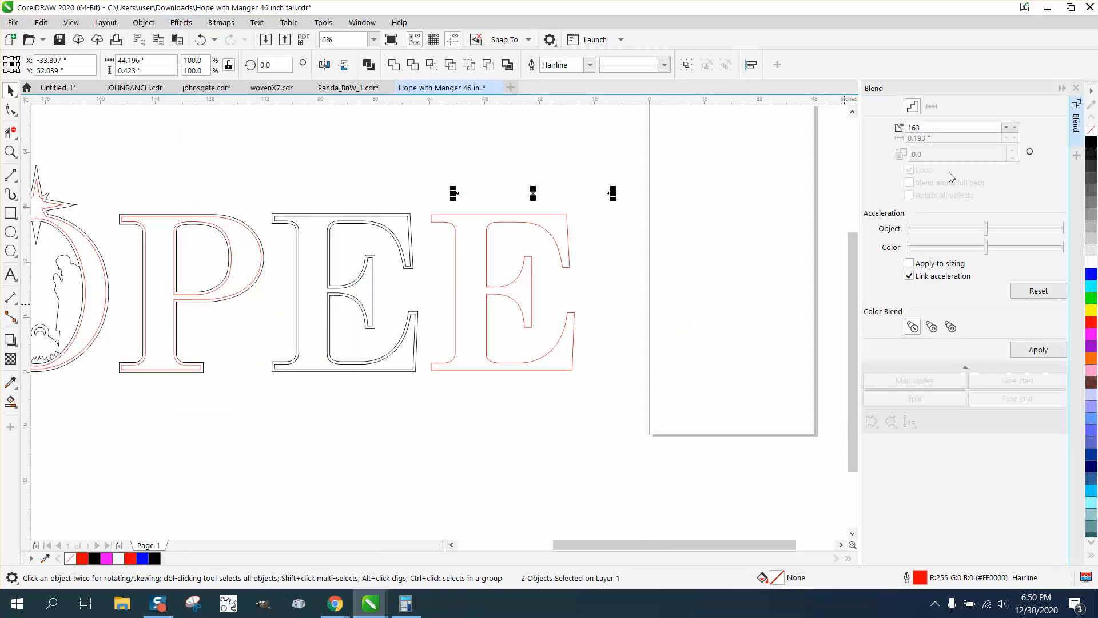
{"action": "left_click_drag", "start_coordinate": [930, 128], "coordinate": [898, 129]}
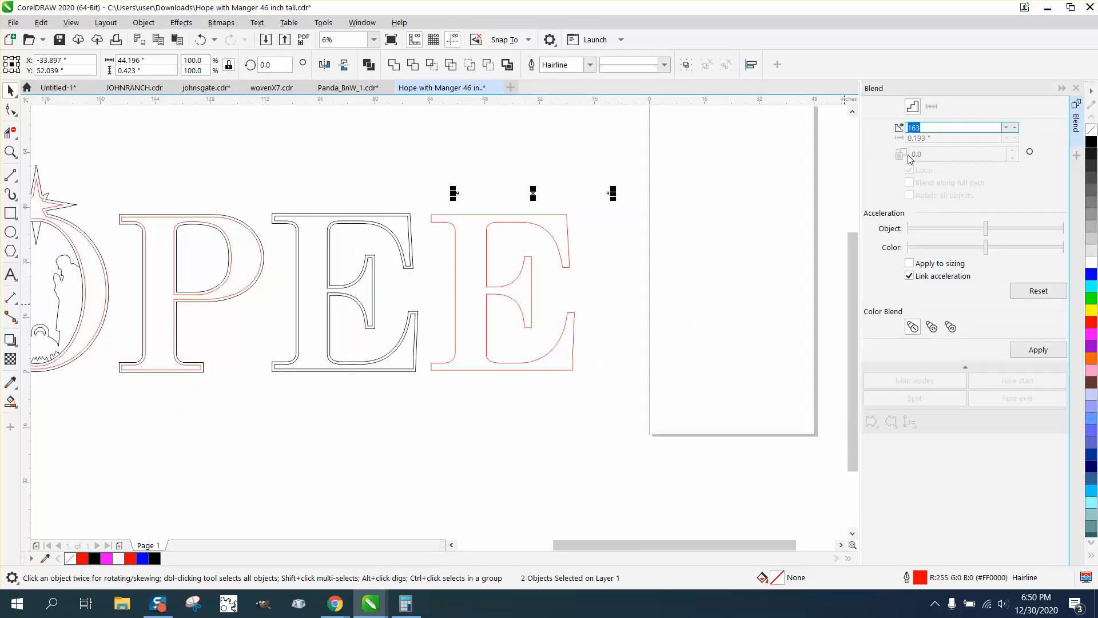
{"action": "left_click", "coordinate": [1038, 350]}
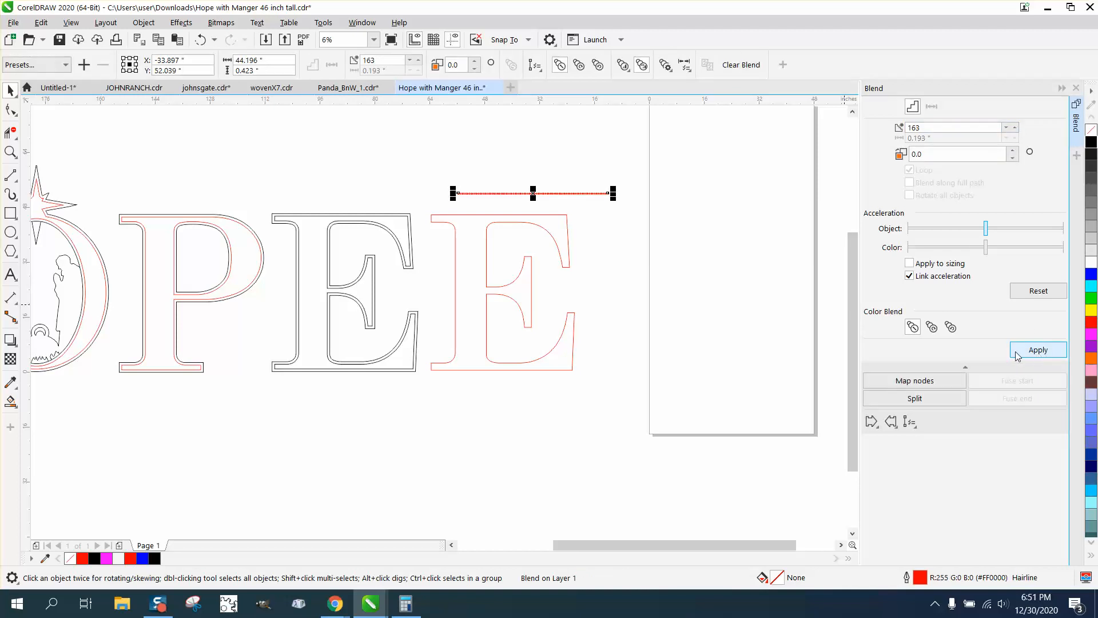
Assign the red E outline as the blend's new path and spread the circles along the full path.
{"action": "left_click", "coordinate": [909, 422]}
{"action": "left_click", "coordinate": [932, 439]}
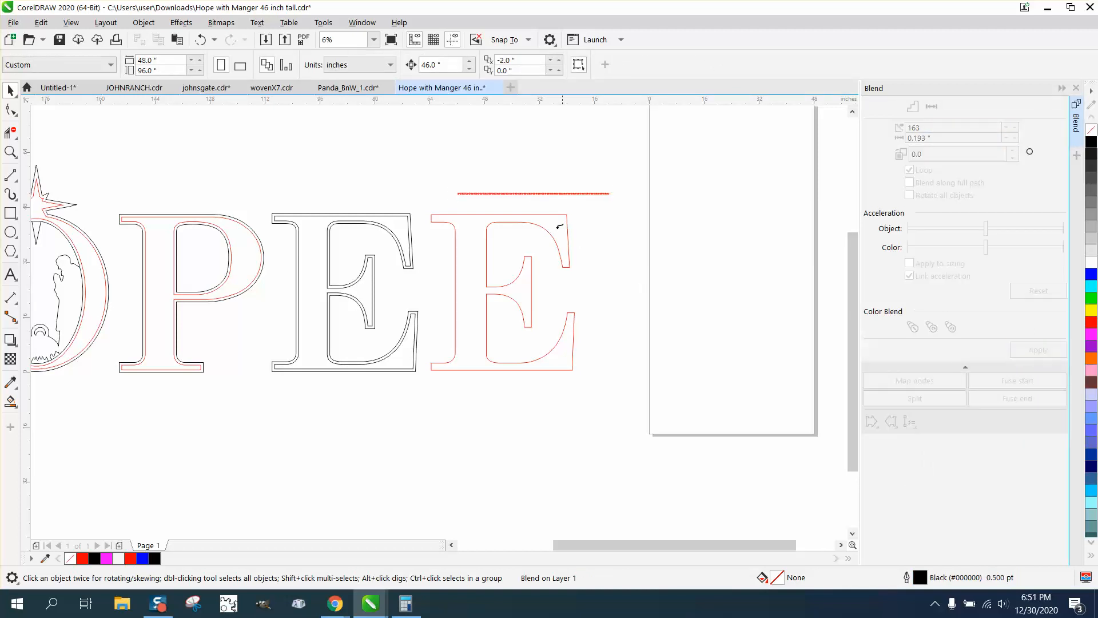
{"action": "left_click", "coordinate": [549, 214]}
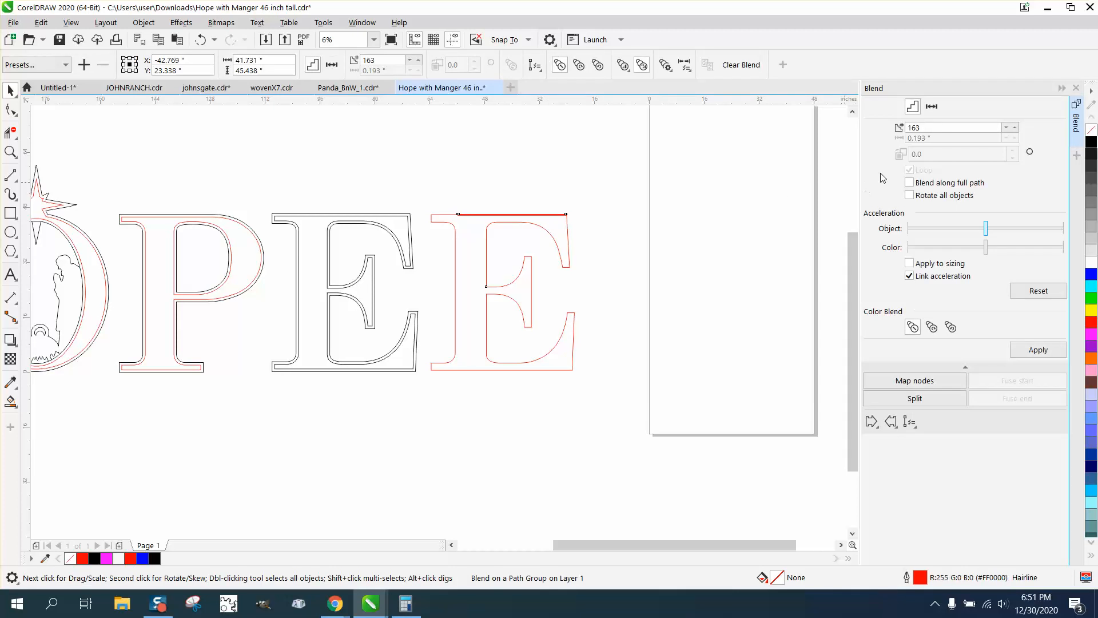
{"action": "left_click", "coordinate": [909, 182]}
{"action": "left_click", "coordinate": [1036, 349]}
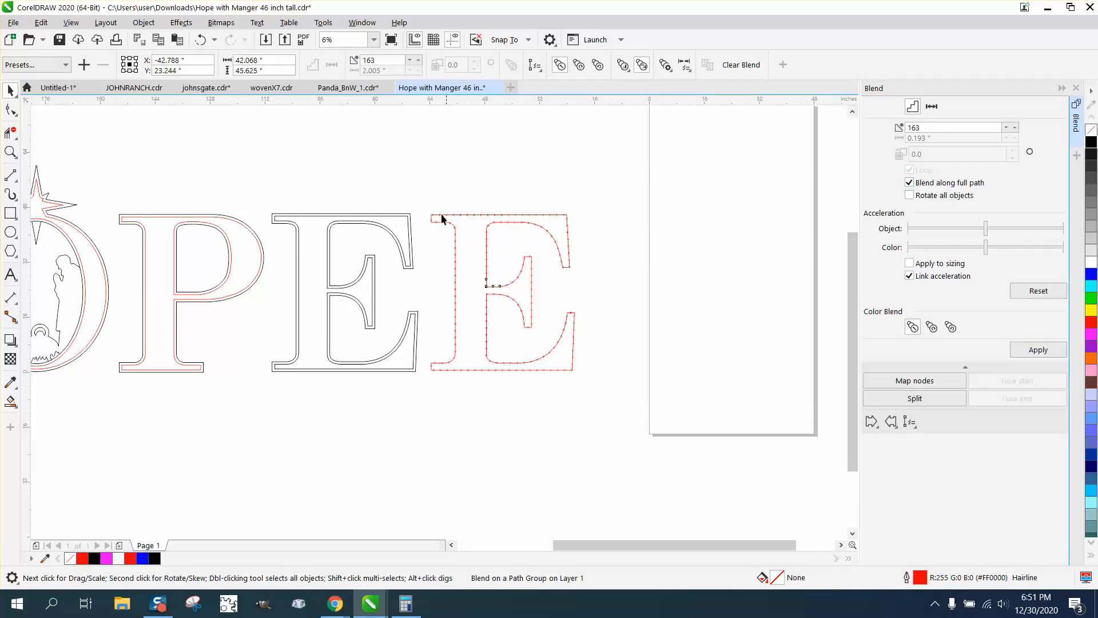
Move the red E path with its blended circles 46 inches left, back between the black E outlines, and check the upper corner up close.
{"action": "left_click_drag", "start_coordinate": [483, 314], "coordinate": [633, 395]}
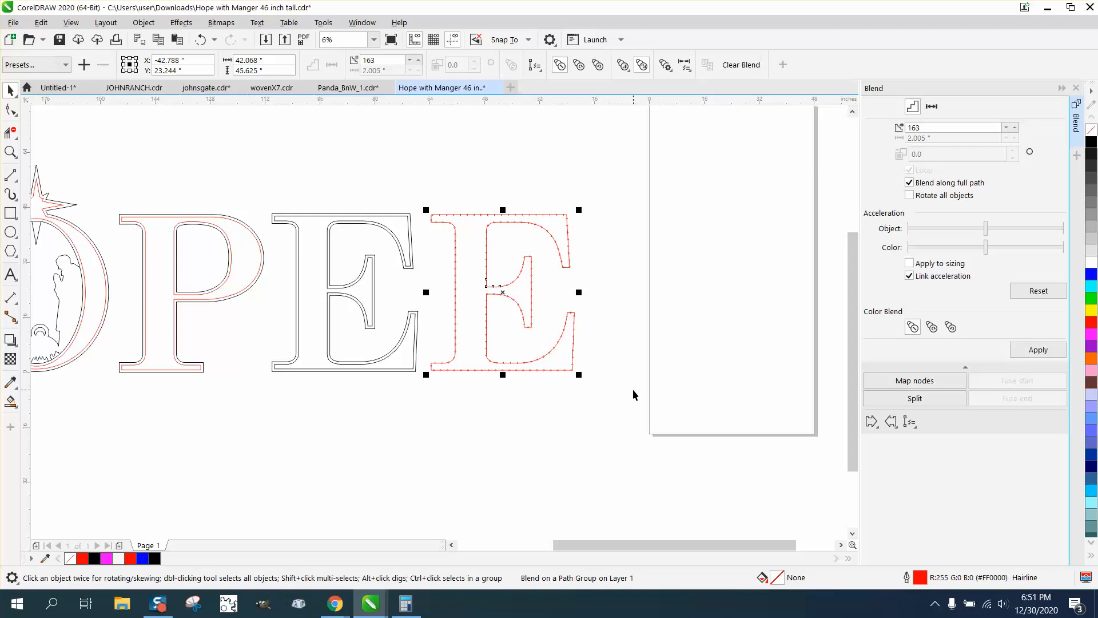
{"action": "key", "text": "Left"}
{"action": "key", "text": "z"}
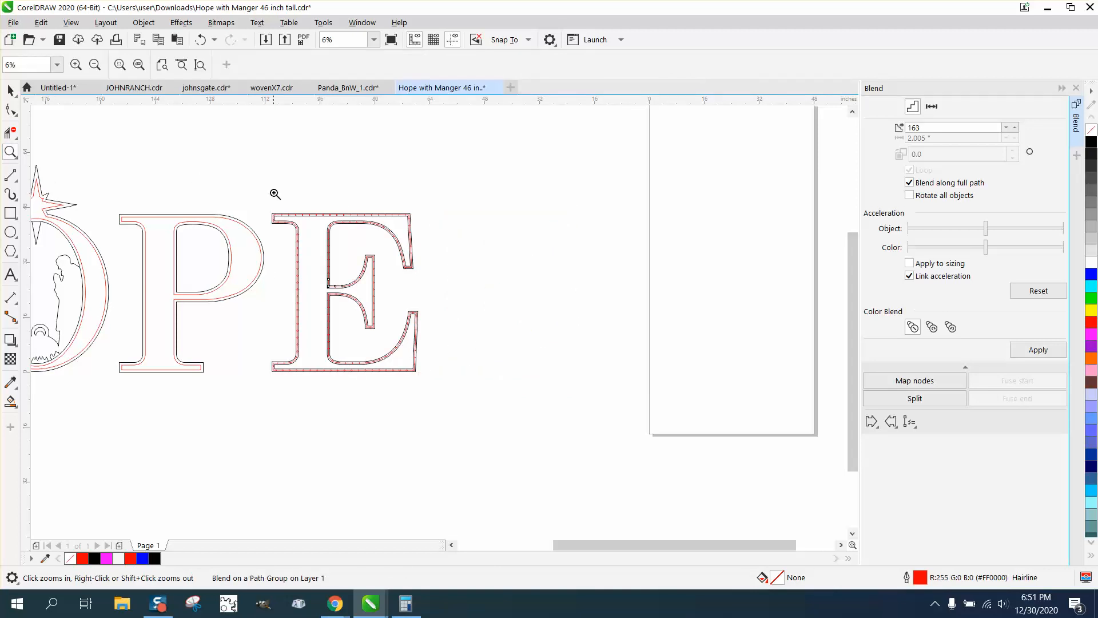
{"action": "left_click_drag", "start_coordinate": [272, 194], "coordinate": [325, 234]}
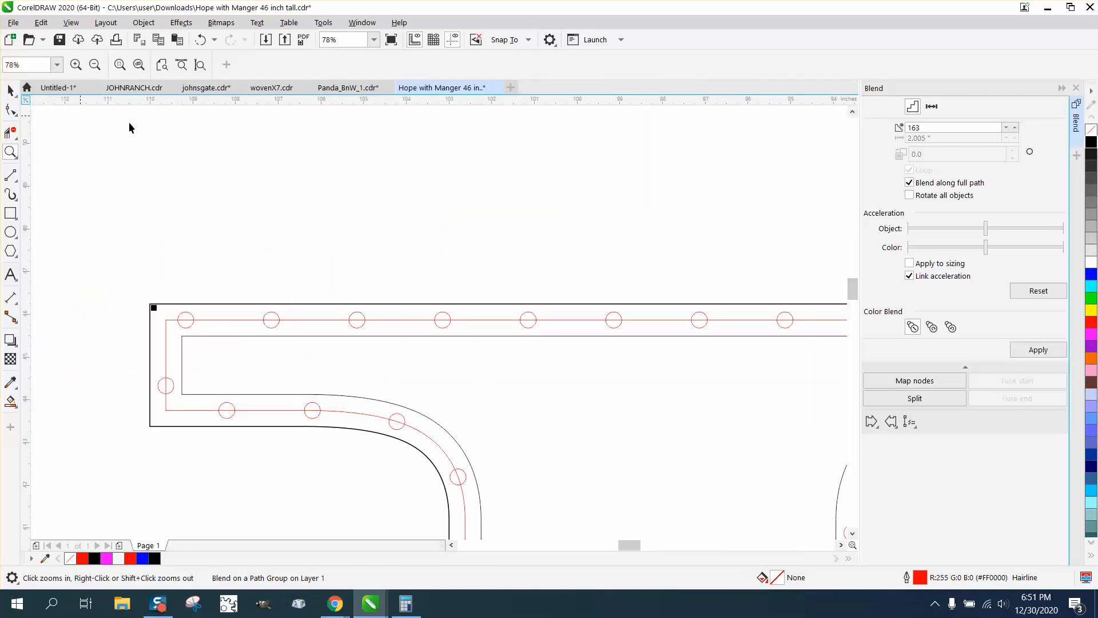
Try deleting the red E path while the circle blend is still attached to it, and undo the deletion.
{"action": "key", "text": "space"}
{"action": "left_click", "coordinate": [298, 254]}
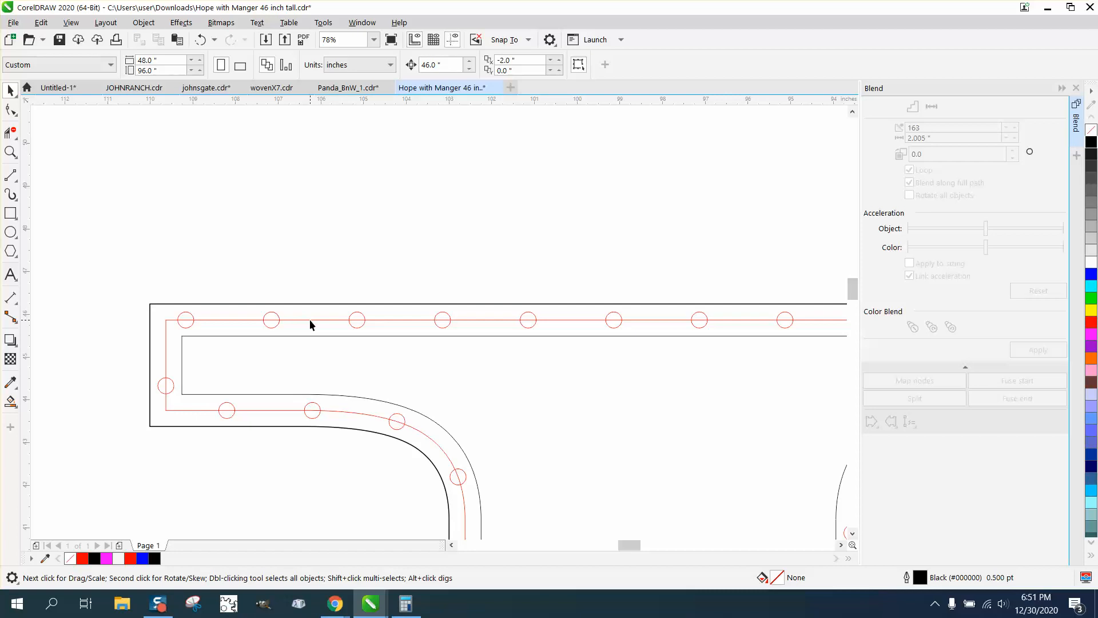
{"action": "left_click", "coordinate": [309, 320]}
{"action": "left_click", "coordinate": [144, 28]}
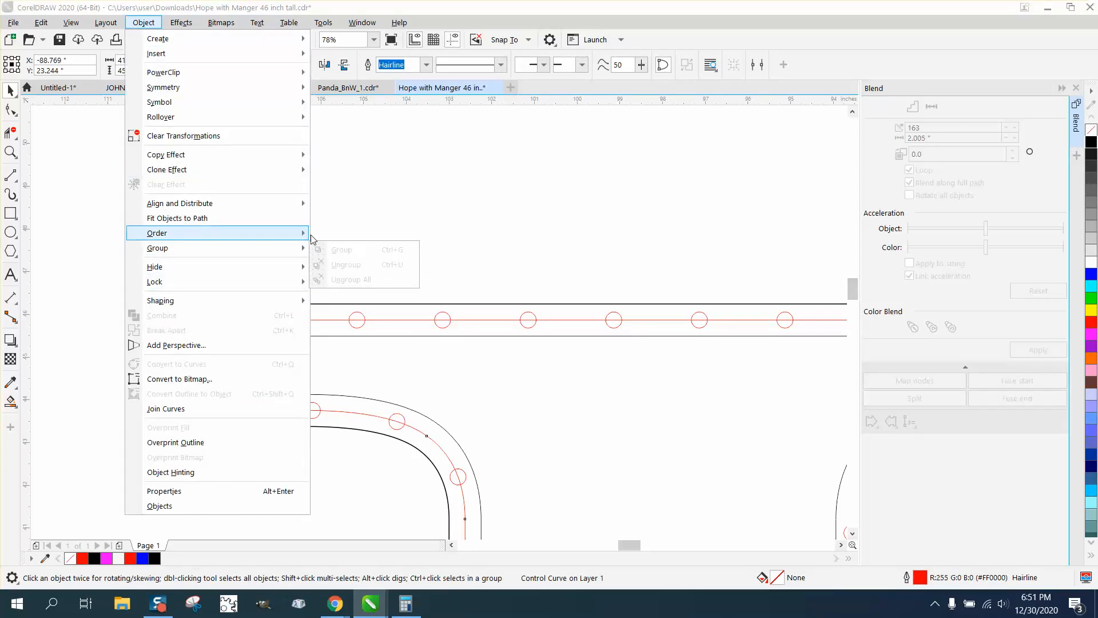
{"action": "mouse_move", "coordinate": [303, 233]}
{"action": "left_click", "coordinate": [435, 179]}
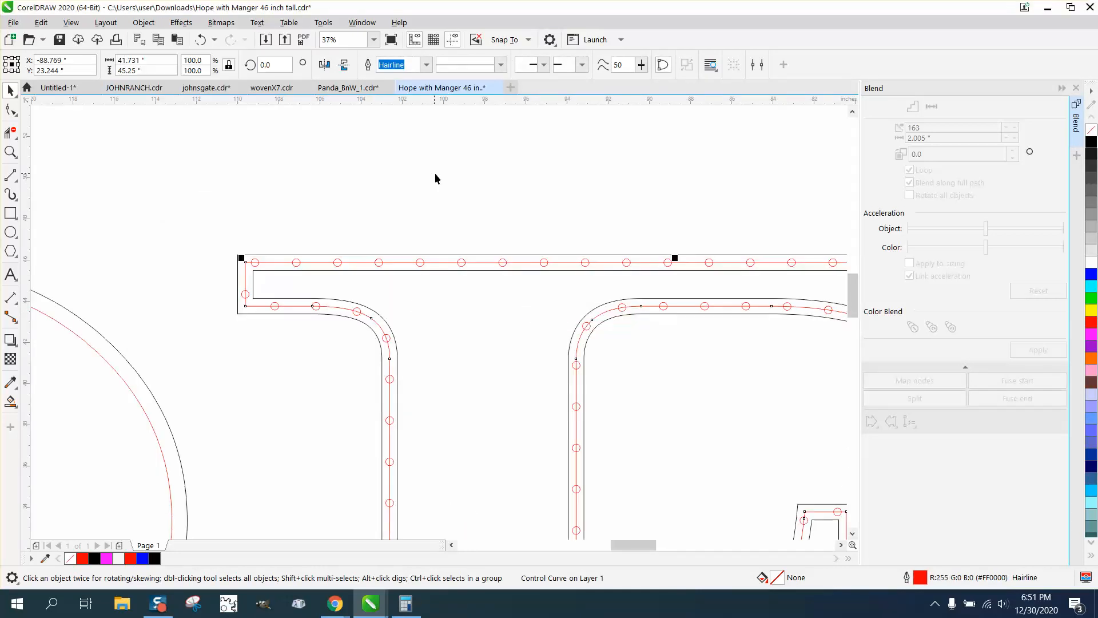
{"action": "key", "text": "Delete"}
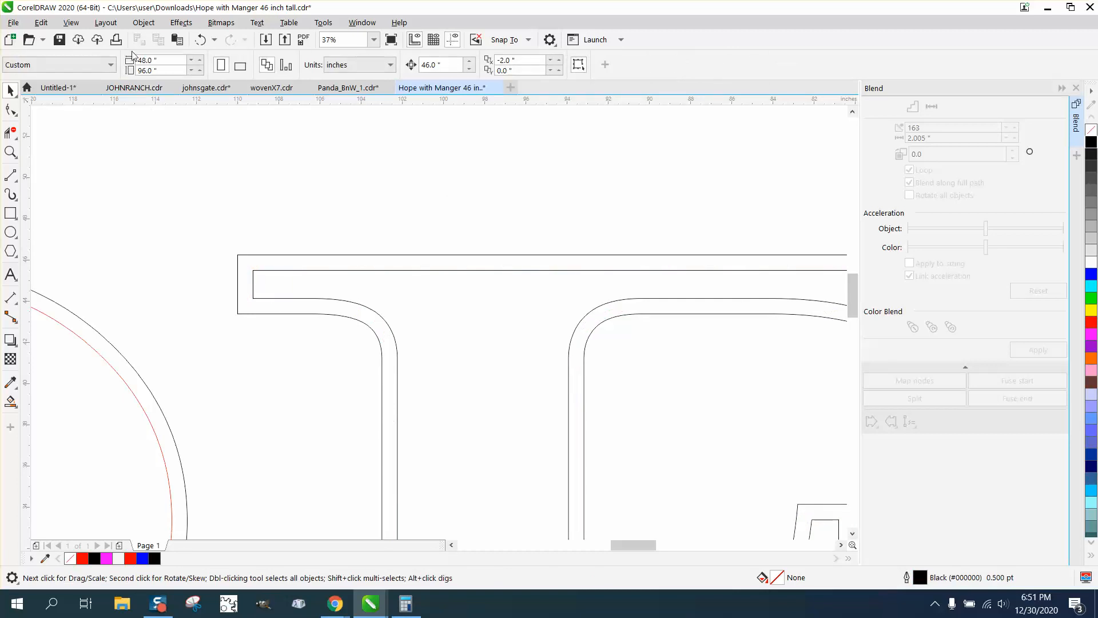
{"action": "key", "text": "ctrl+z"}
Select the whole letter E with its outlines, red path and circles, and break the selection apart.
{"action": "scroll", "coordinate": [306, 113], "scroll_direction": "down", "scroll_amount": 5}
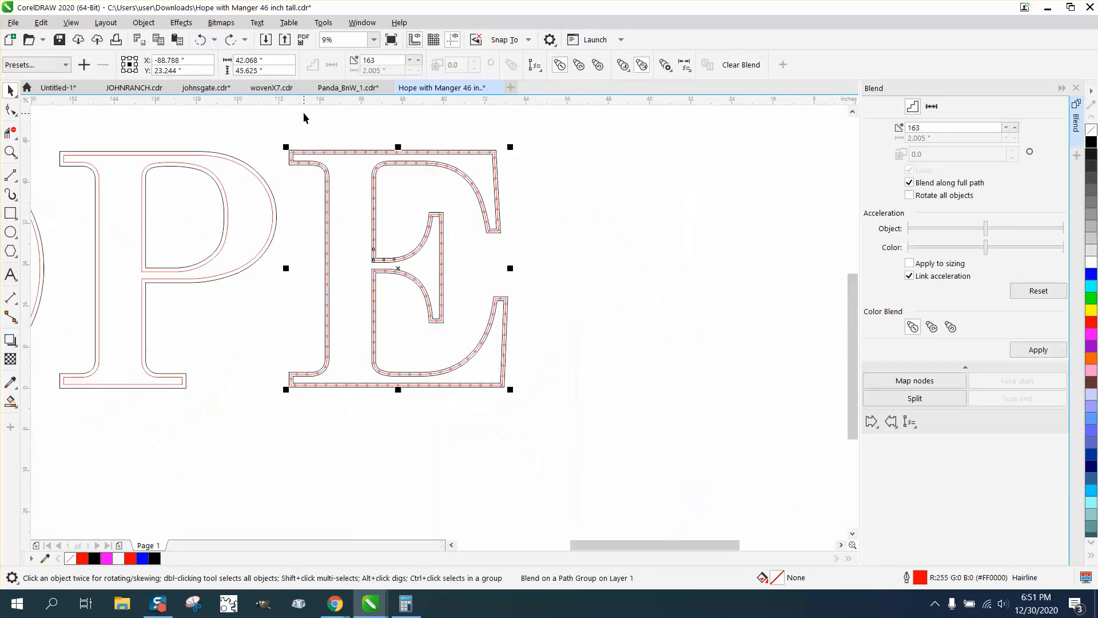
{"action": "left_click_drag", "start_coordinate": [273, 121], "coordinate": [349, 375]}
{"action": "left_click_drag", "start_coordinate": [558, 423], "coordinate": [559, 424]}
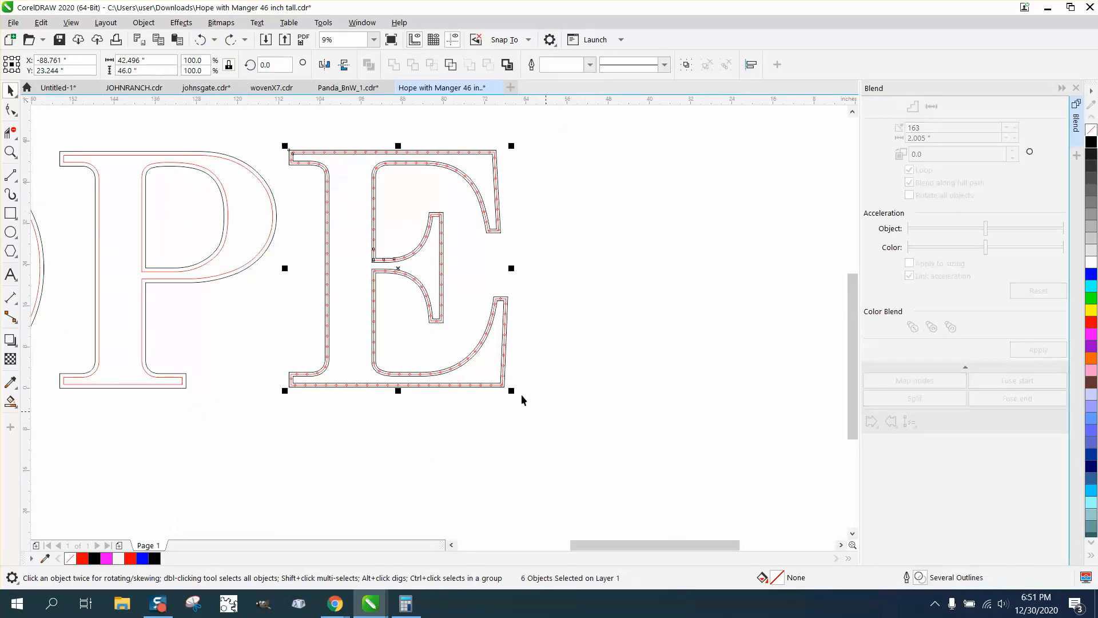
{"action": "left_click", "coordinate": [143, 23]}
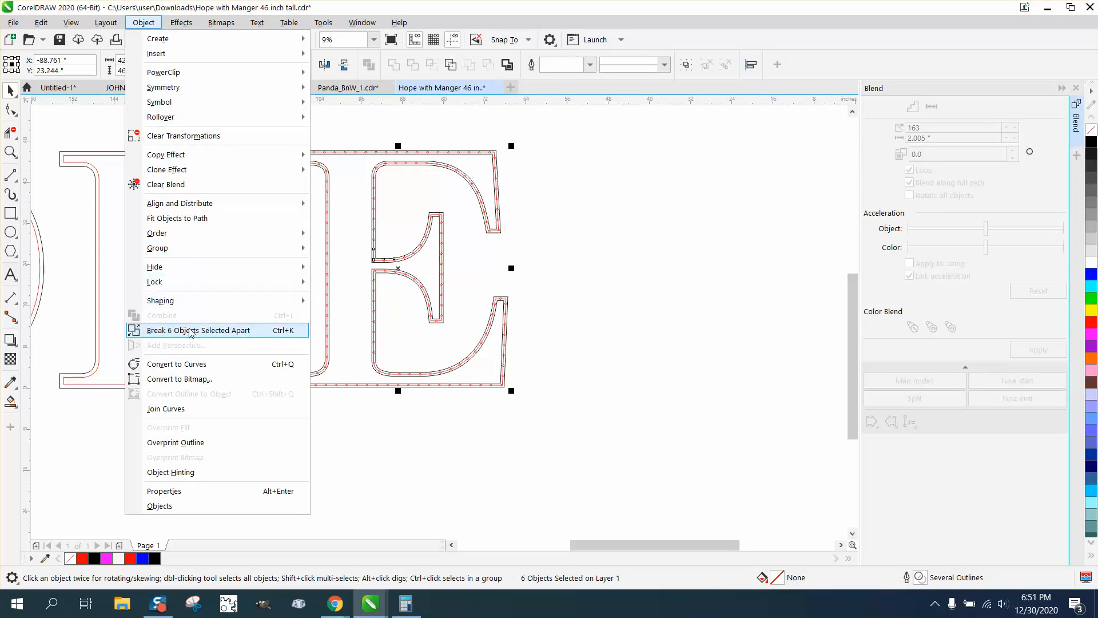
{"action": "left_click", "coordinate": [241, 334]}
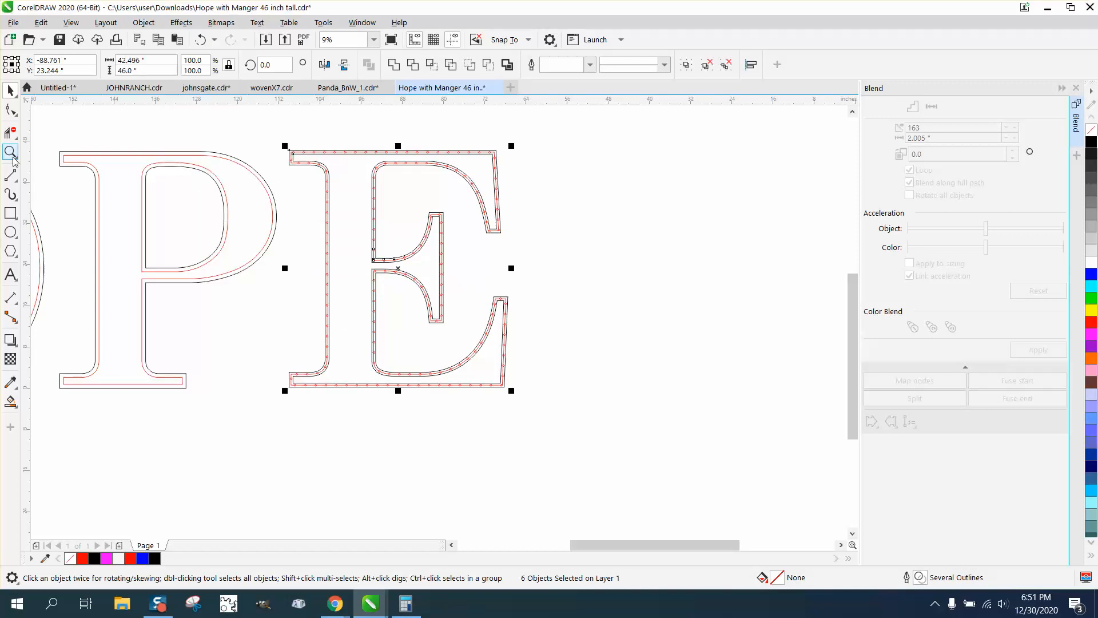
Delete the separated red centreline path of the E on its own, check the remaining circles, and undo the deletion.
{"action": "key", "text": "z"}
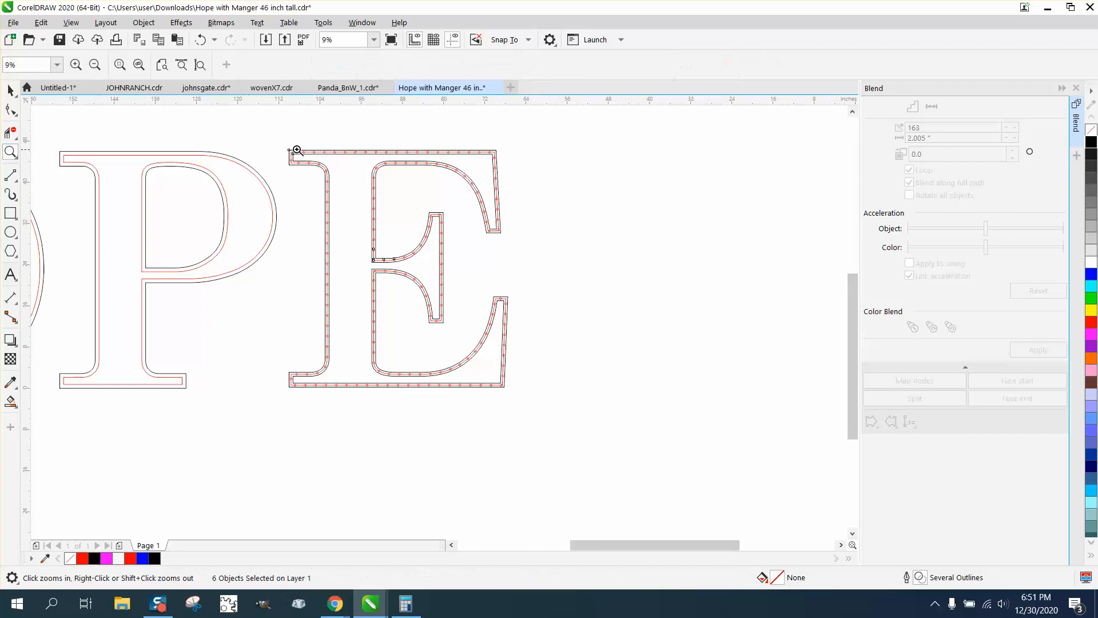
{"action": "left_click_drag", "start_coordinate": [276, 133], "coordinate": [413, 196]}
{"action": "left_click", "coordinate": [11, 91]}
{"action": "left_click", "coordinate": [94, 166]}
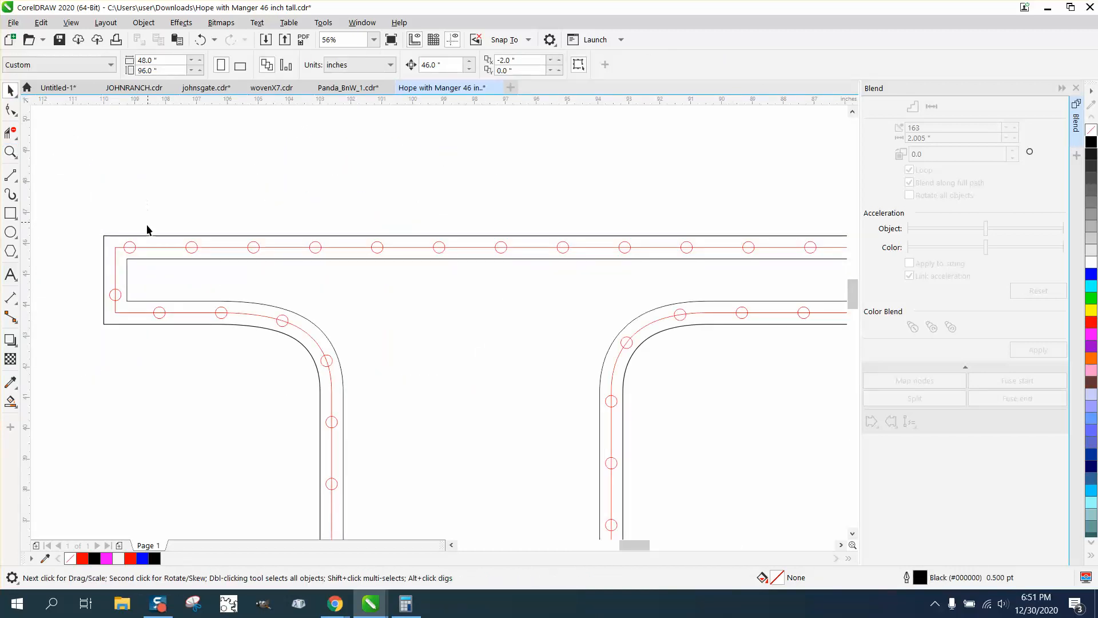
{"action": "left_click", "coordinate": [157, 247]}
{"action": "key", "text": "Delete"}
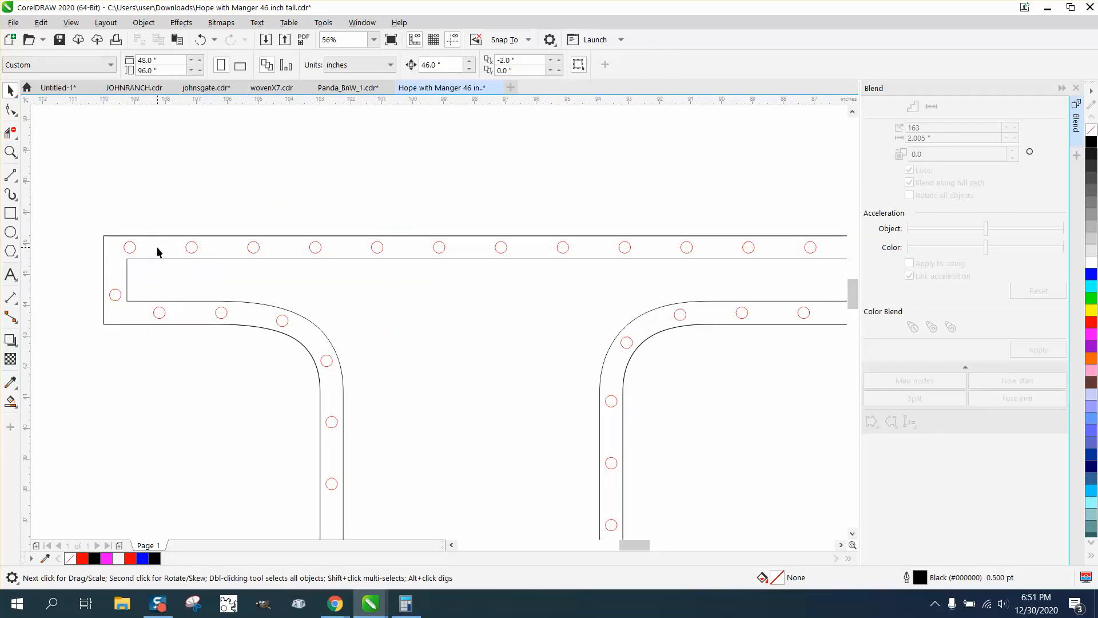
{"action": "scroll", "coordinate": [152, 246], "scroll_direction": "down", "scroll_amount": 2}
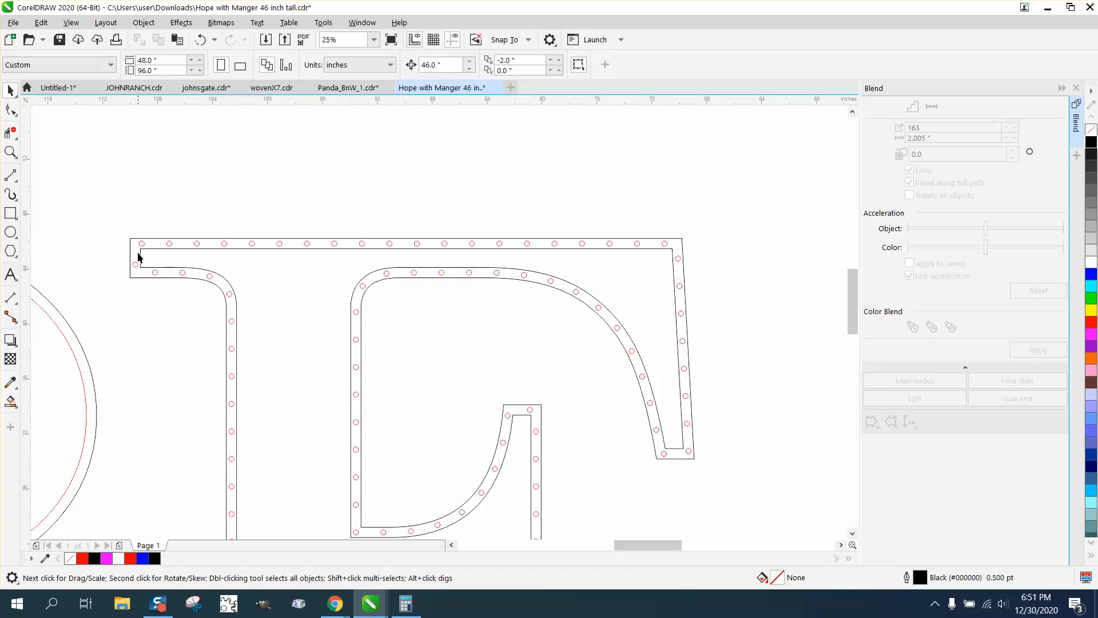
{"action": "left_click", "coordinate": [200, 39]}
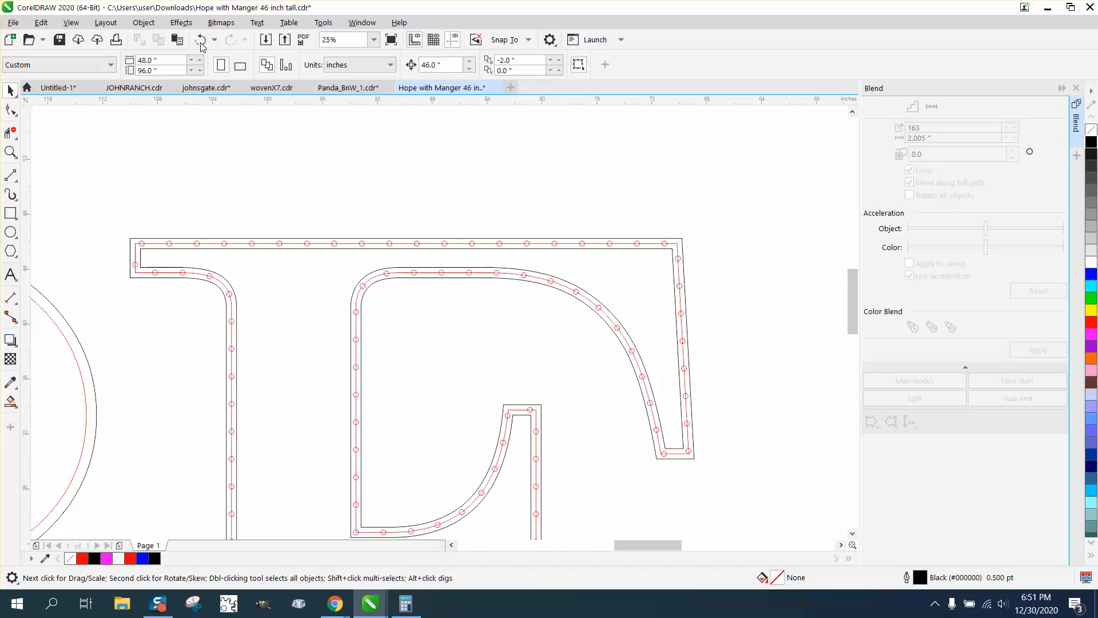
Select the group of blended circles near the E's upper-left serif and ungroup all of them.
{"action": "left_click", "coordinate": [11, 151]}
{"action": "left_click_drag", "start_coordinate": [109, 231], "coordinate": [243, 319]}
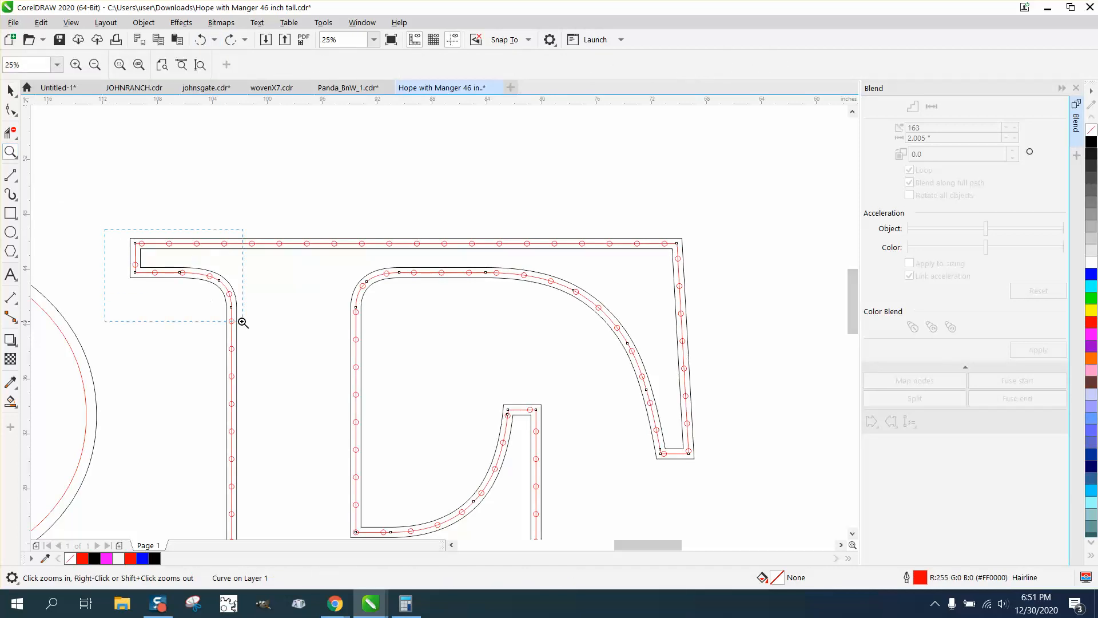
{"action": "left_click", "coordinate": [13, 88]}
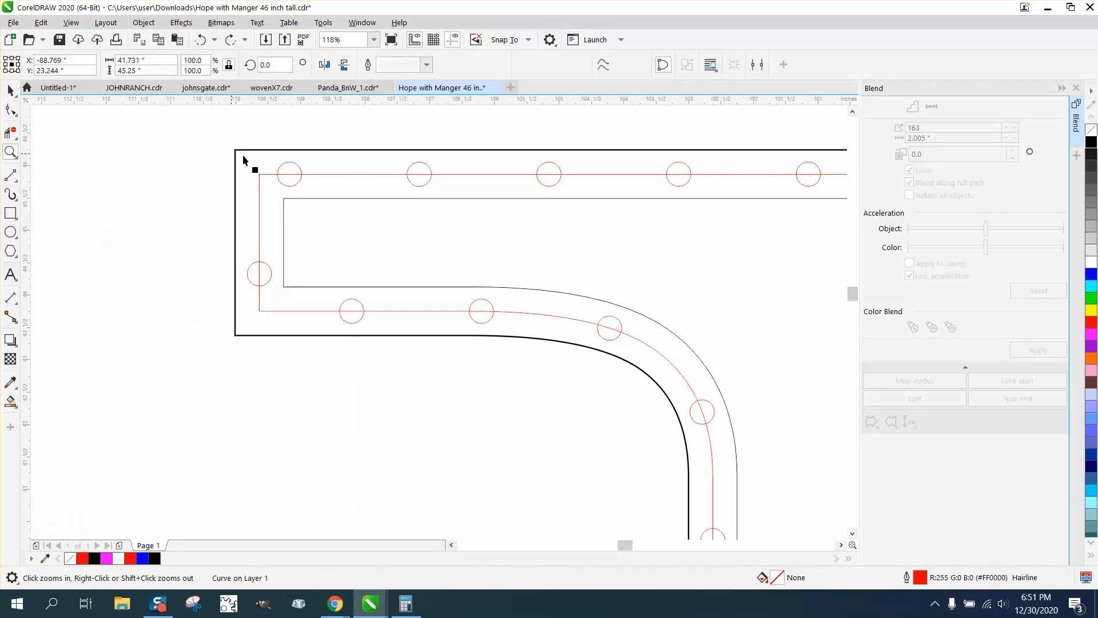
{"action": "left_click", "coordinate": [294, 165]}
{"action": "left_click_drag", "start_coordinate": [269, 137], "coordinate": [307, 187]}
{"action": "left_click", "coordinate": [298, 181]}
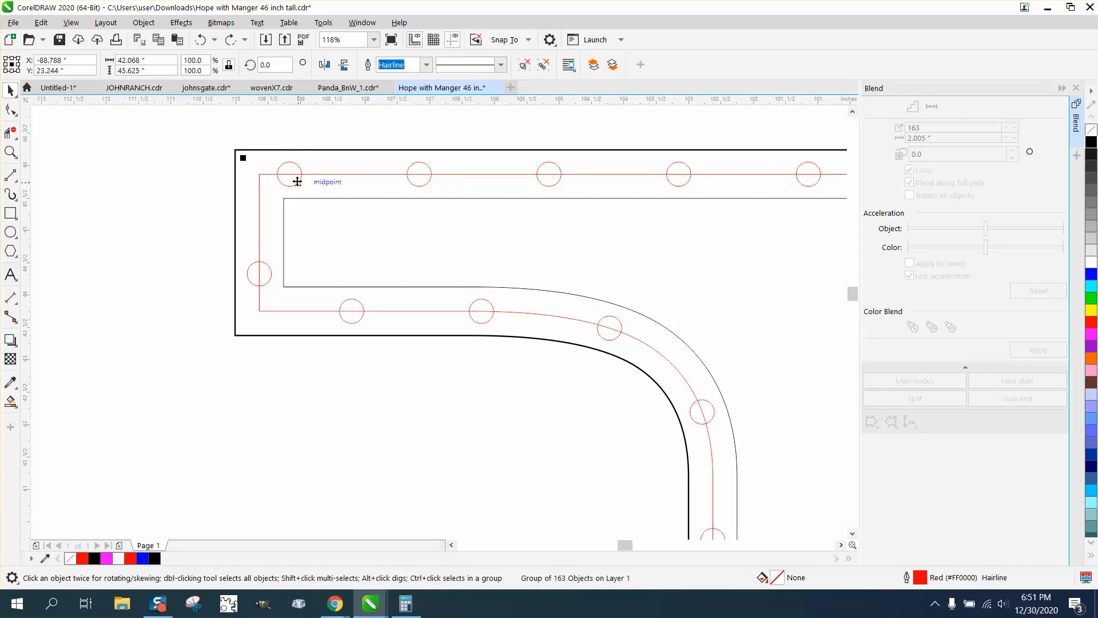
{"action": "left_click", "coordinate": [143, 23]}
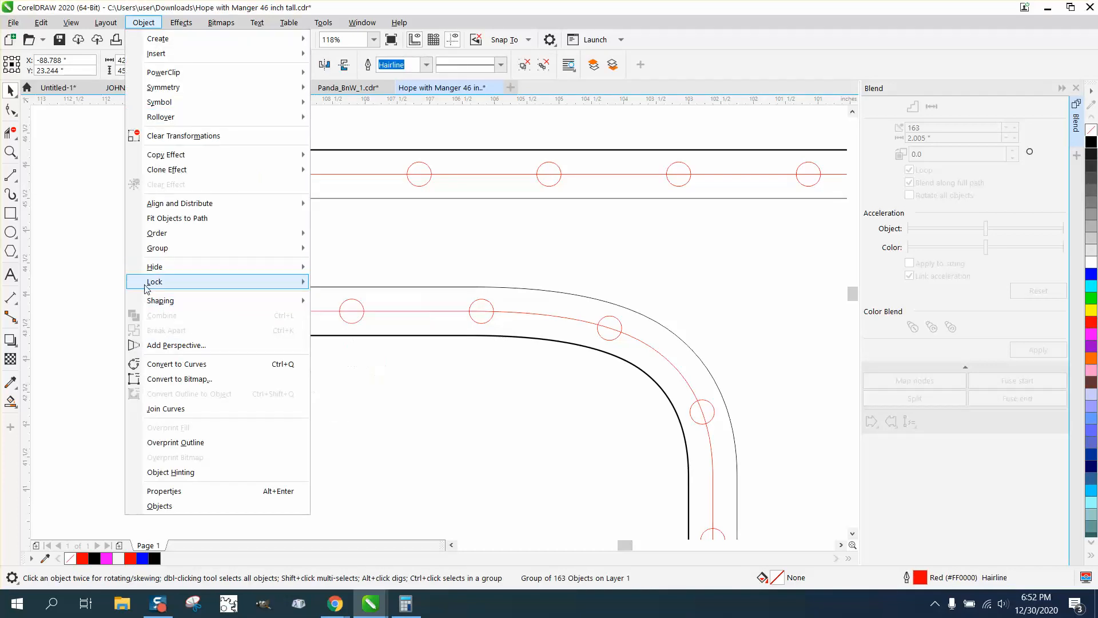
{"action": "mouse_move", "coordinate": [164, 254]}
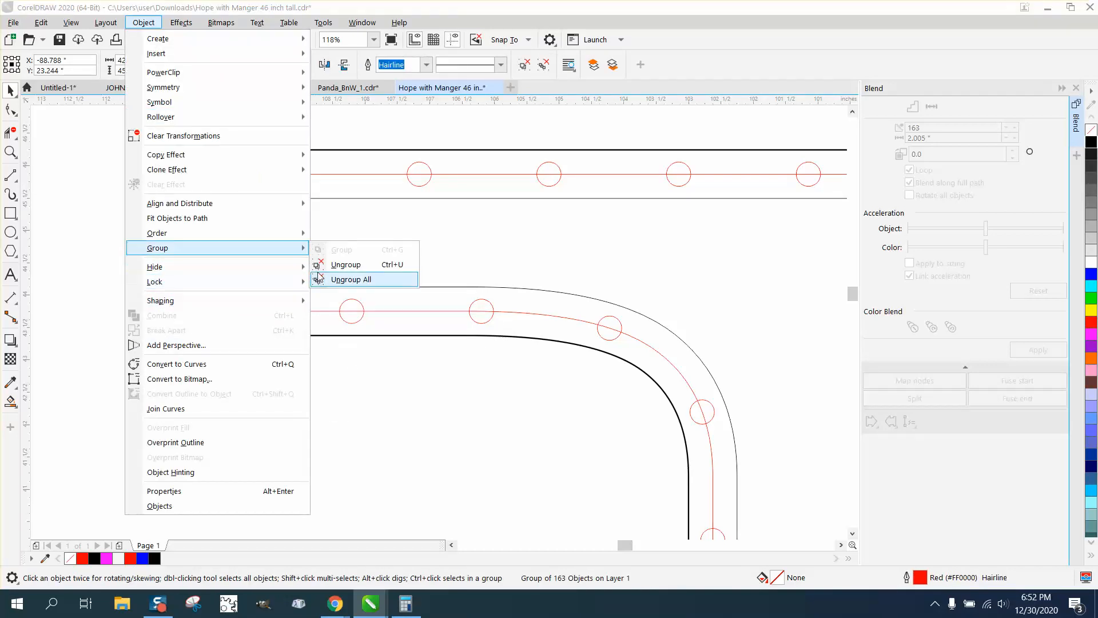
{"action": "left_click", "coordinate": [329, 279]}
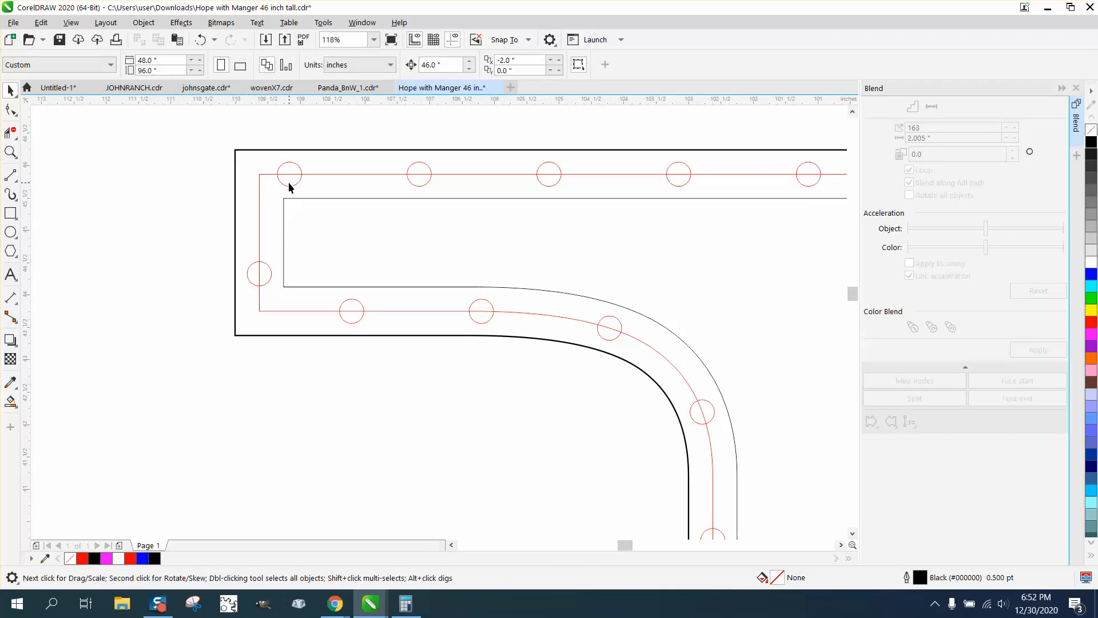
Move two circles onto the red path's corners at the E's upper-left serif and shift the next lower circle right to even the spacing.
{"action": "left_click_drag", "start_coordinate": [289, 177], "coordinate": [261, 177]}
{"action": "left_click_drag", "start_coordinate": [262, 270], "coordinate": [260, 310]}
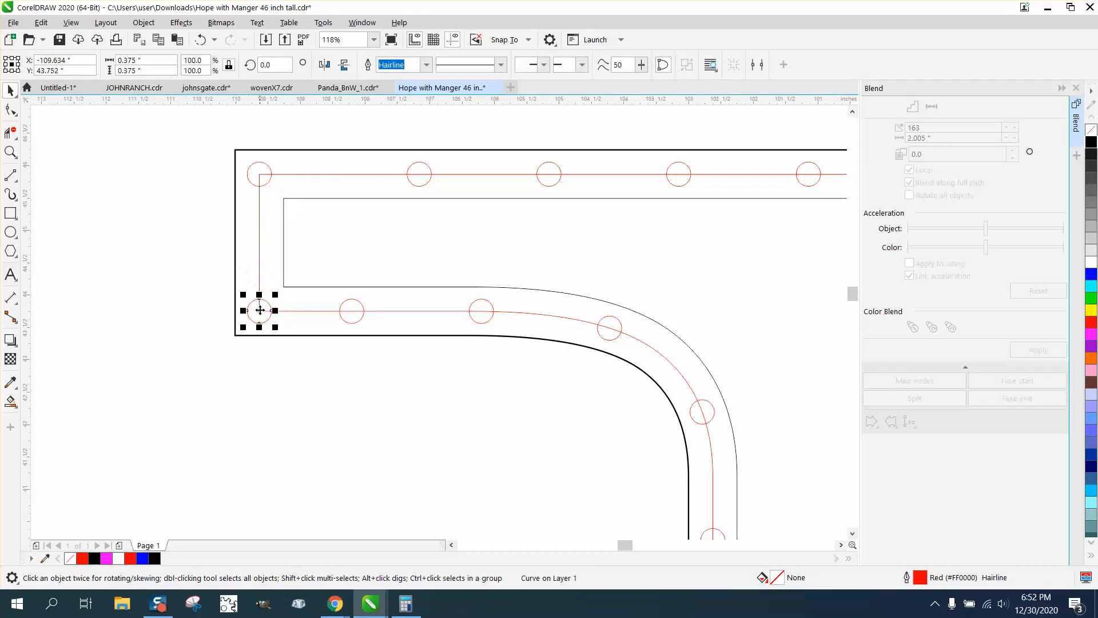
{"action": "left_click", "coordinate": [353, 314]}
{"action": "left_click_drag", "start_coordinate": [353, 313], "coordinate": [370, 316]}
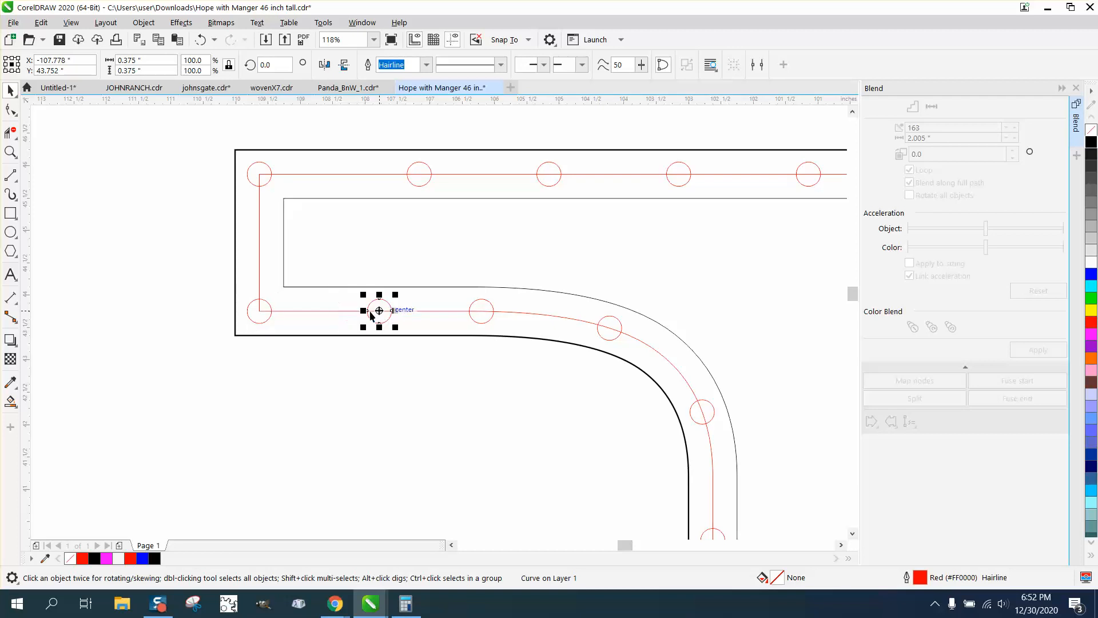
Delete the red centreline path of the E, keeping its circles and black outlines.
{"action": "scroll", "coordinate": [283, 277], "scroll_direction": "down", "scroll_amount": 5}
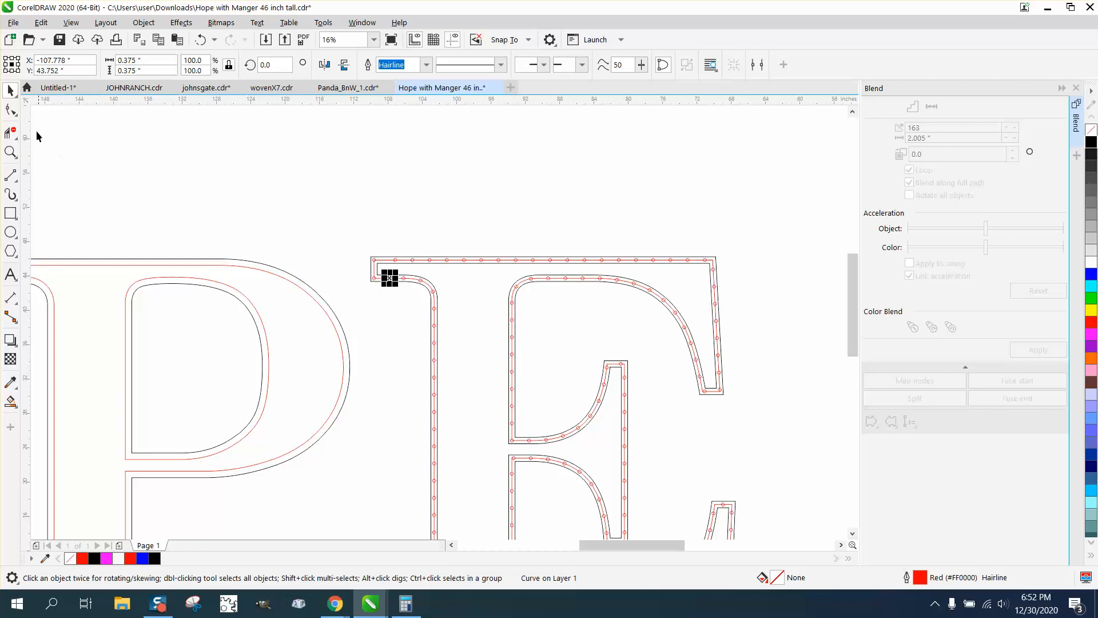
{"action": "left_click", "coordinate": [11, 151]}
{"action": "left_click_drag", "start_coordinate": [372, 264], "coordinate": [501, 316]}
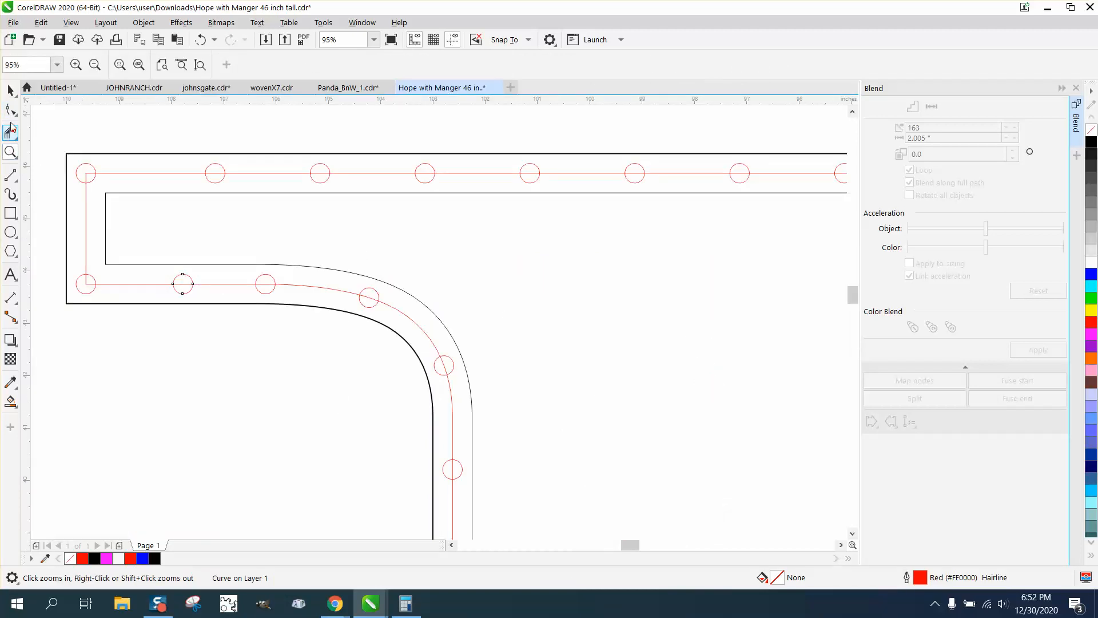
{"action": "left_click", "coordinate": [10, 90]}
{"action": "left_click", "coordinate": [154, 170]}
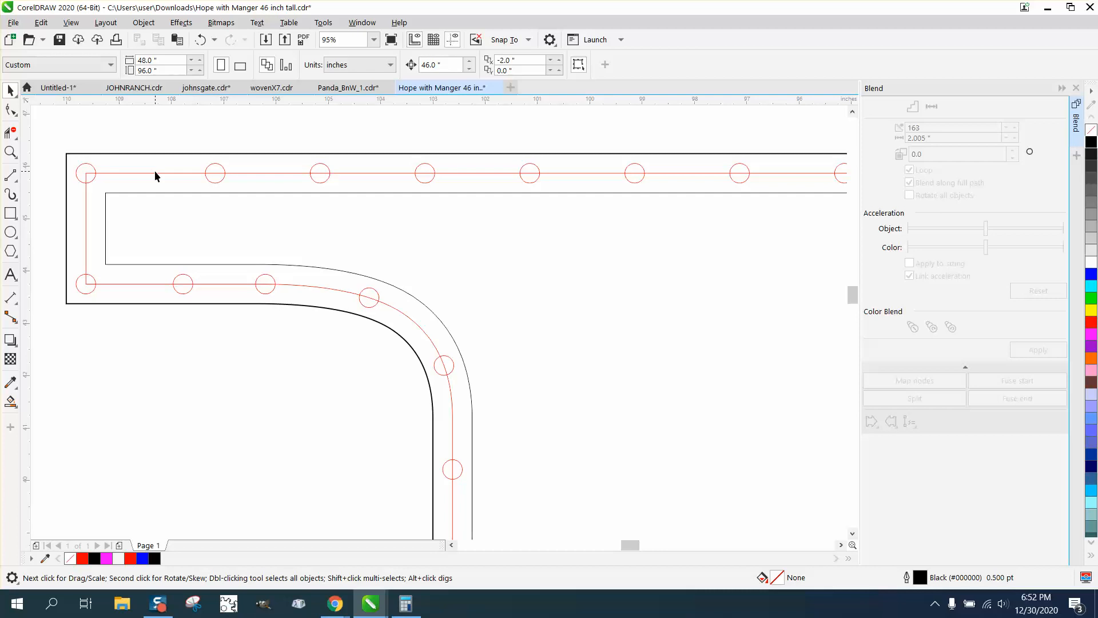
{"action": "left_click", "coordinate": [155, 171]}
{"action": "left_click", "coordinate": [159, 165]}
{"action": "left_click", "coordinate": [160, 172]}
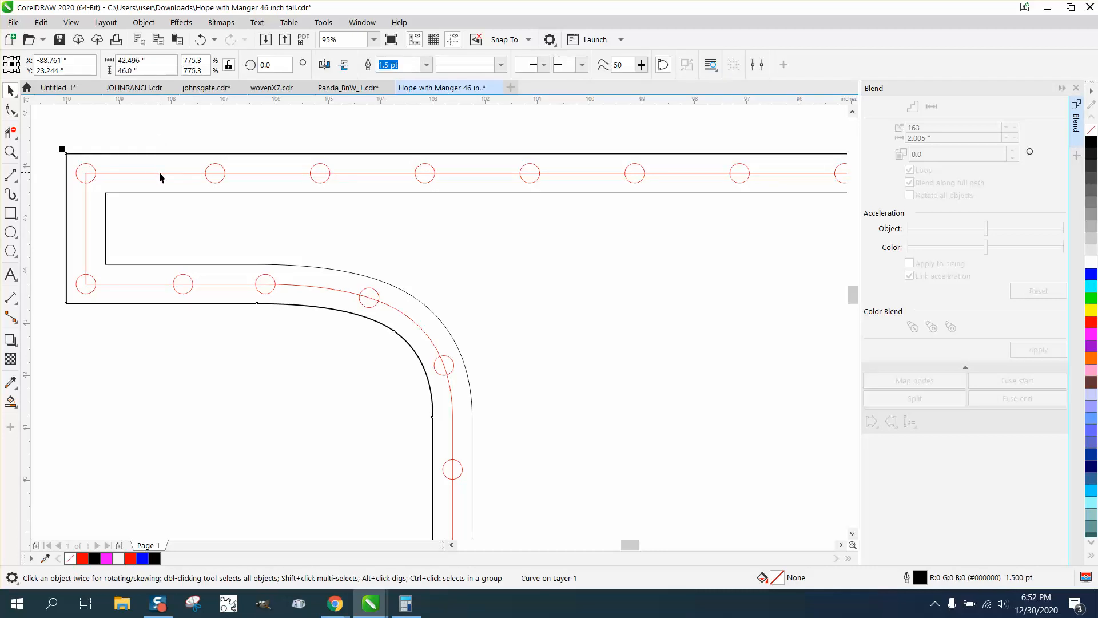
{"action": "left_click", "coordinate": [167, 145]}
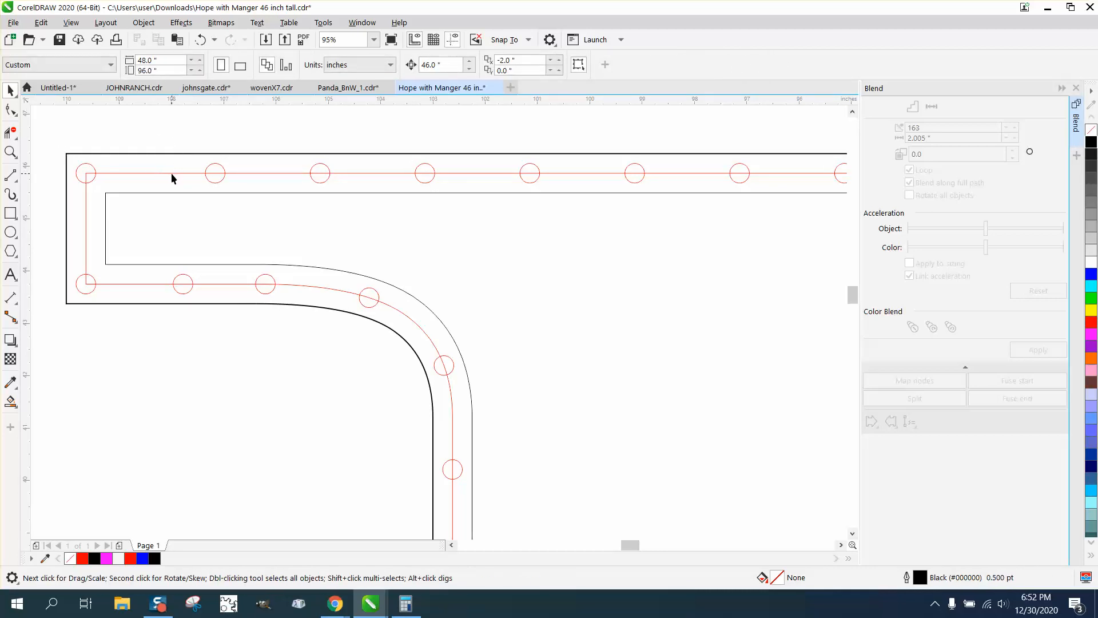
{"action": "left_click", "coordinate": [171, 172]}
{"action": "key", "text": "Delete"}
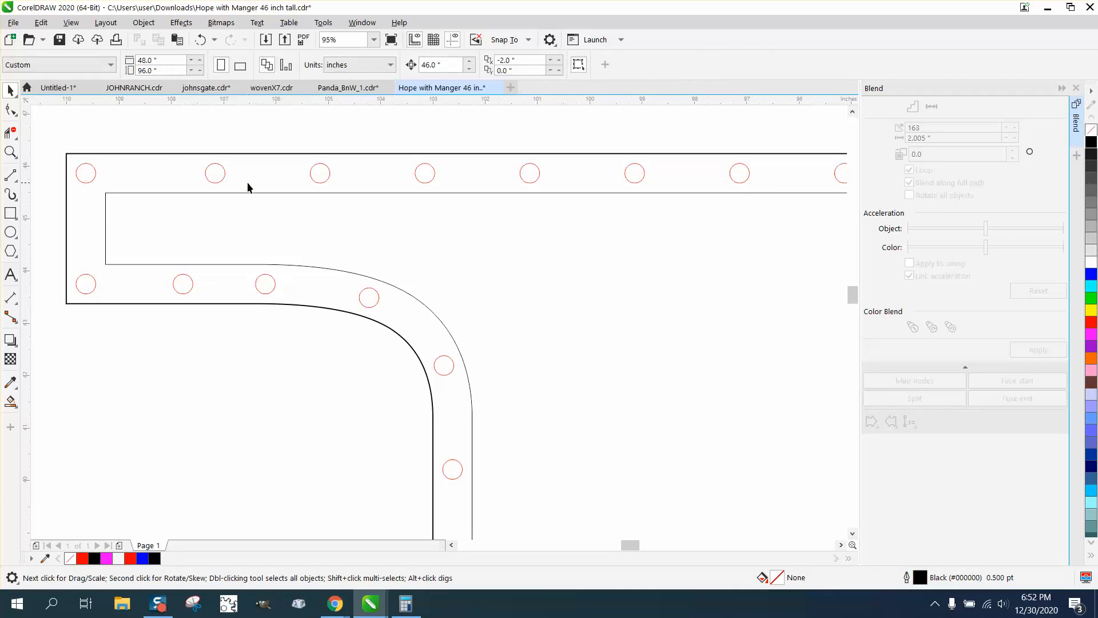
Close the Blend docker and bring the whole HOPE sign into view.
{"action": "scroll", "coordinate": [252, 184], "scroll_direction": "down", "scroll_amount": 1}
{"action": "scroll", "coordinate": [365, 243], "scroll_direction": "down", "scroll_amount": 1}
{"action": "scroll", "coordinate": [364, 244], "scroll_direction": "down", "scroll_amount": 1}
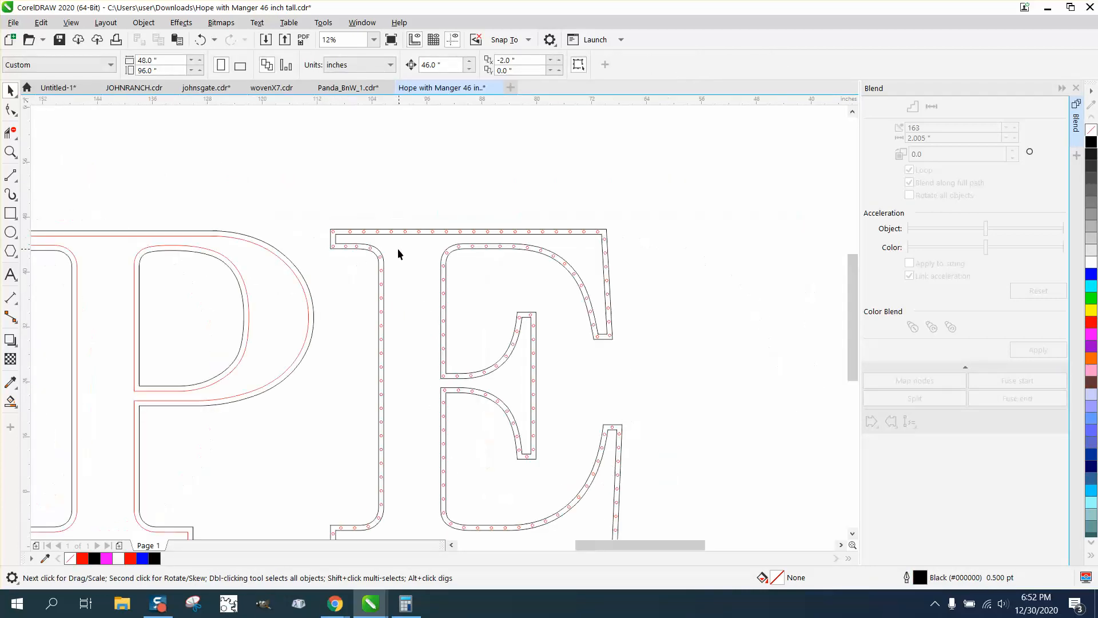
{"action": "left_click", "coordinate": [1076, 87]}
{"action": "scroll", "coordinate": [778, 275], "scroll_direction": "down", "scroll_amount": 1}
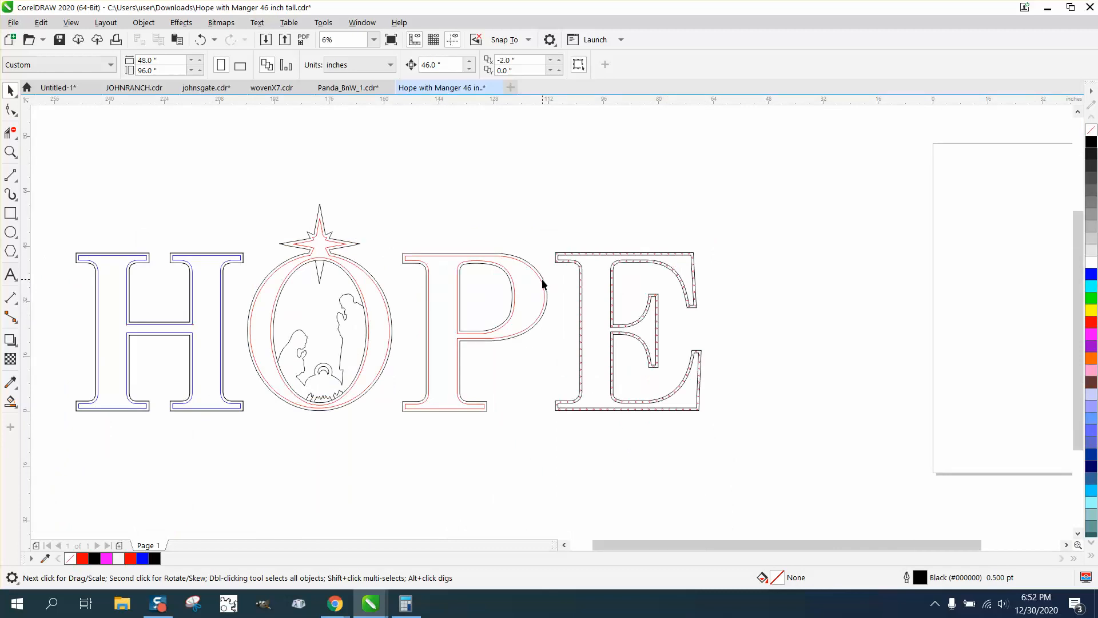